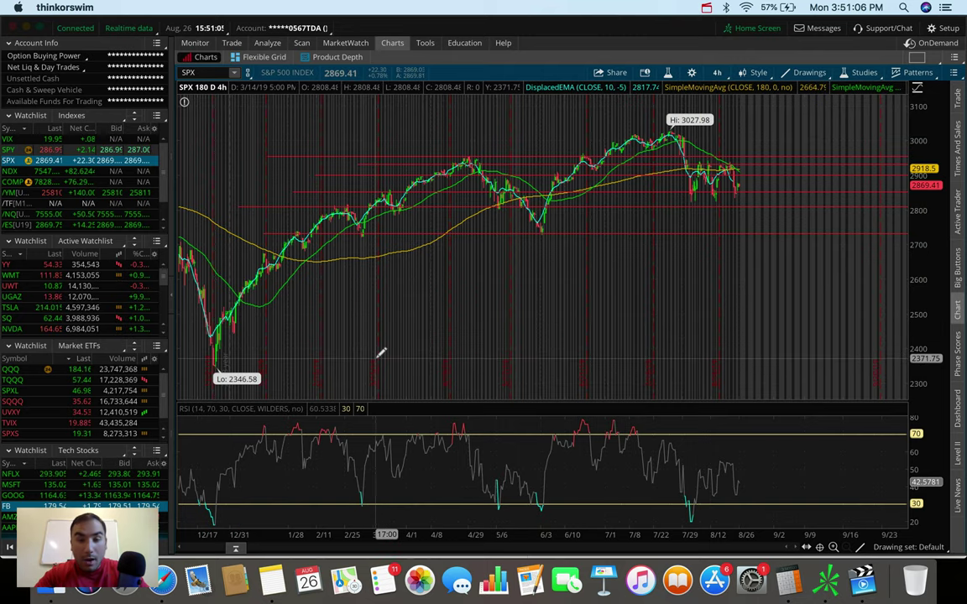
Go from the /NQ Nasdaq 100 futures chart to the $DJI 4-hour chart.
key(Down)
key(Down)
key(Down)
key(Down)
key(Down)
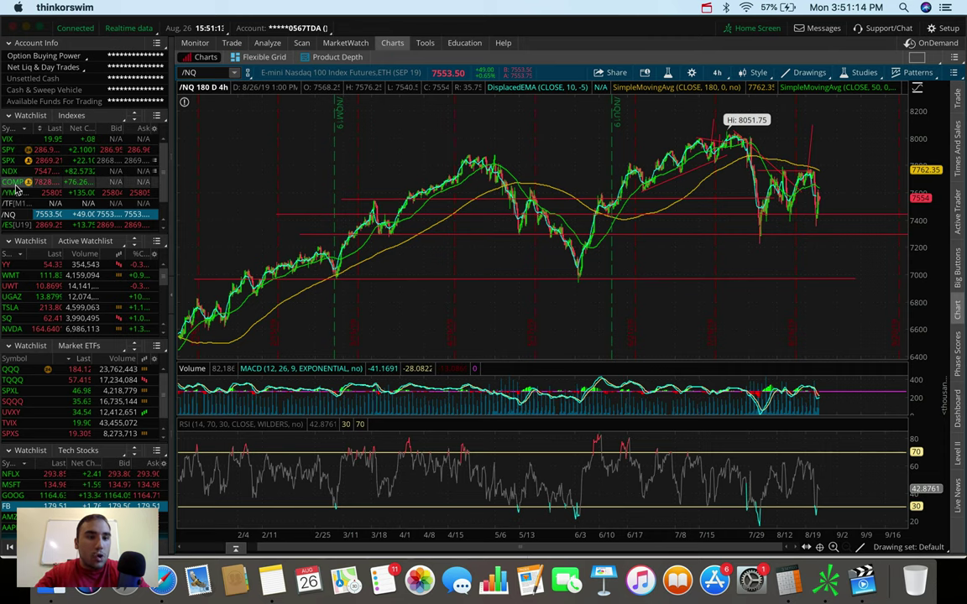
scroll(25, 168, down, 2)
click(17, 214)
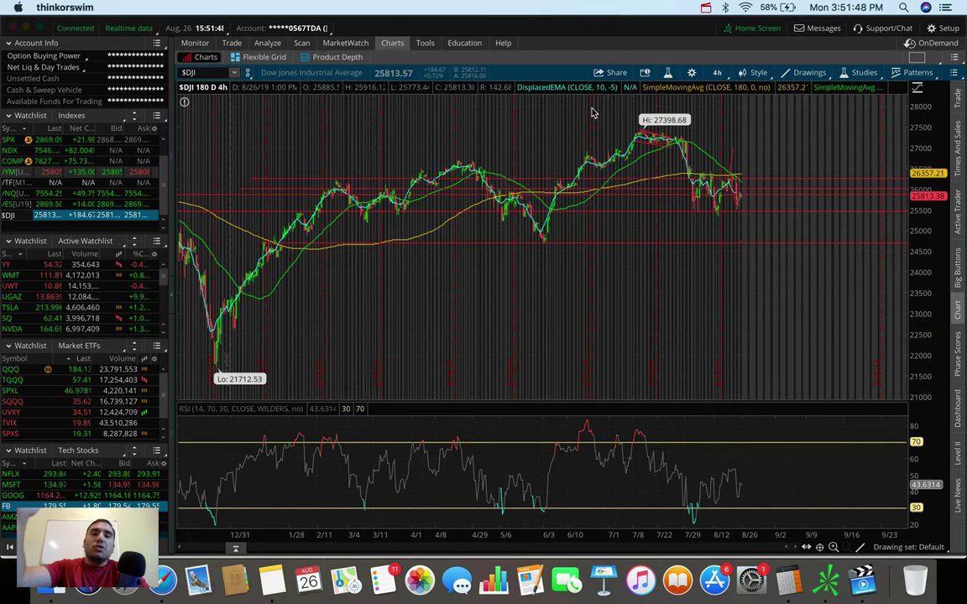
Load SPX and set the chart timeframe to 1 D : 1m.
click(10, 140)
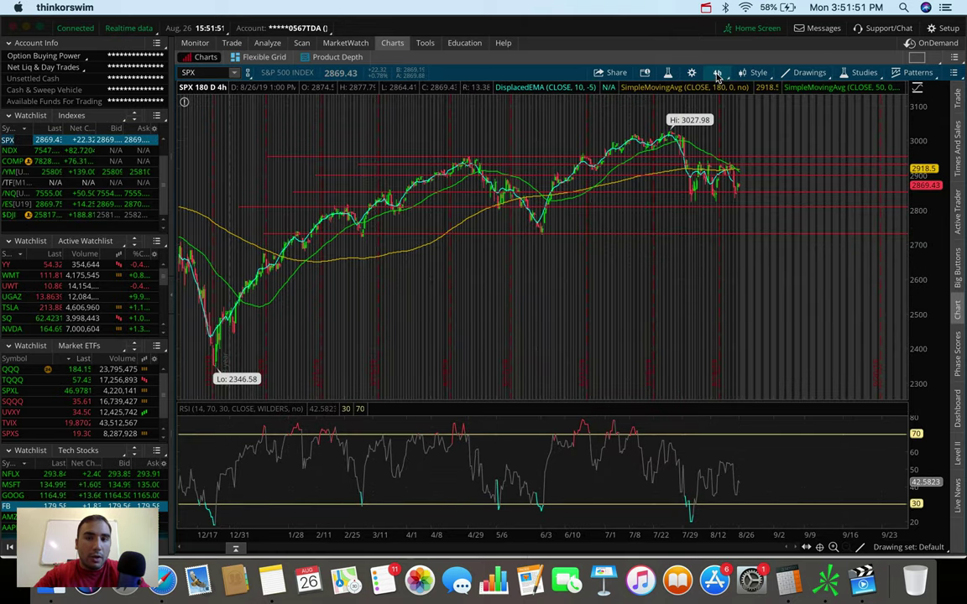
click(717, 72)
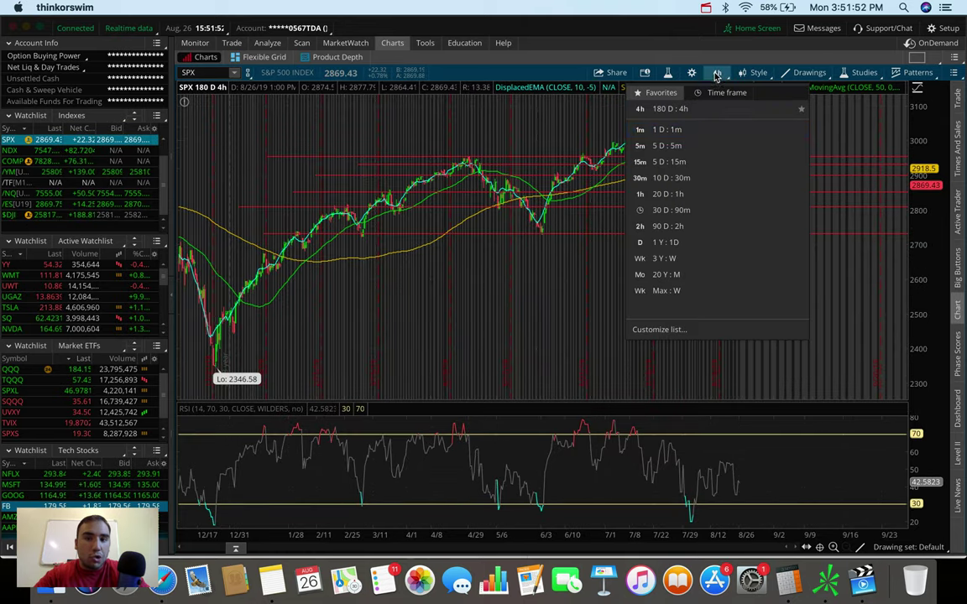
click(707, 137)
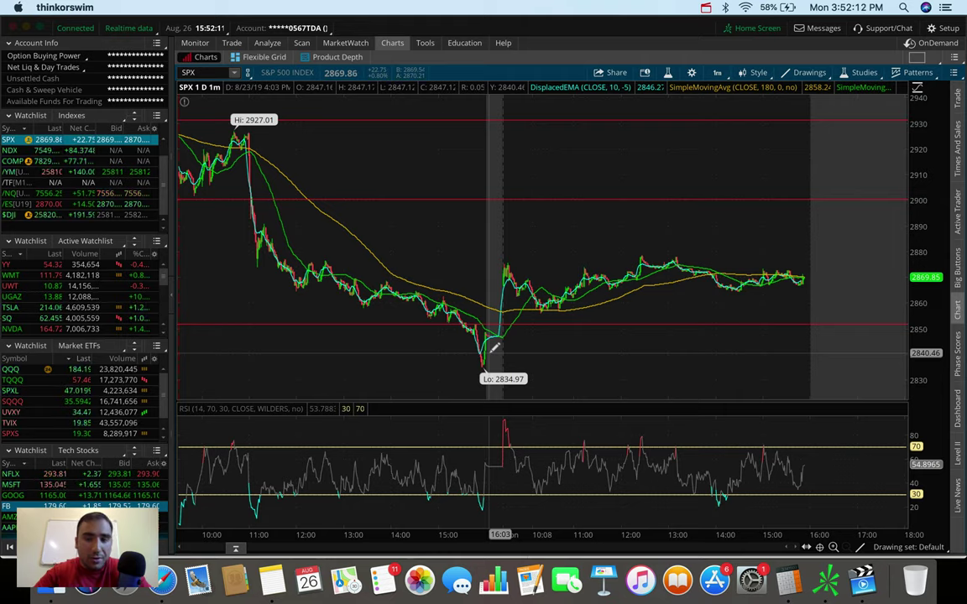
click(718, 74)
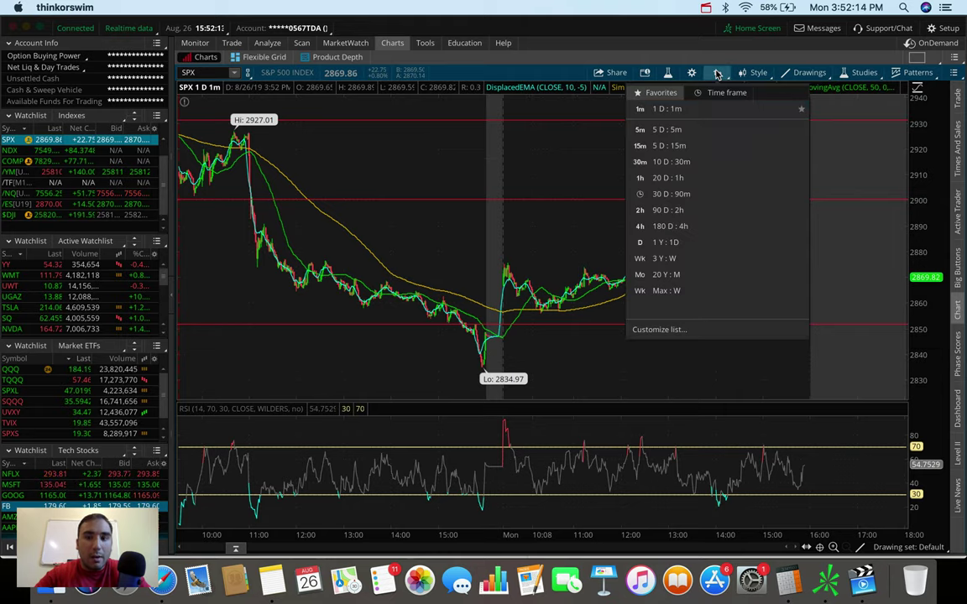
Return SPX to 180 D : 4h and add a price level near 2851.82.
click(684, 227)
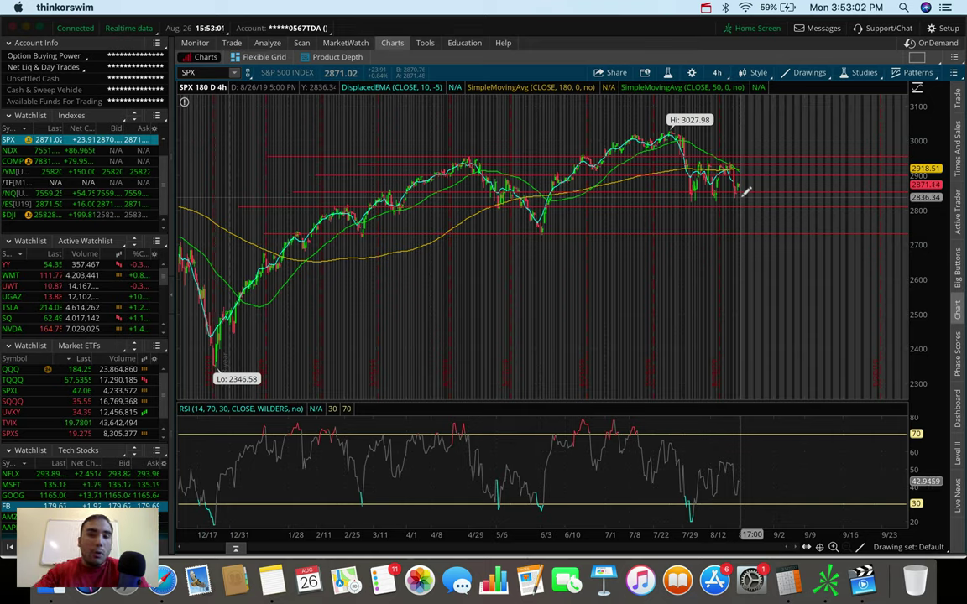
click(744, 192)
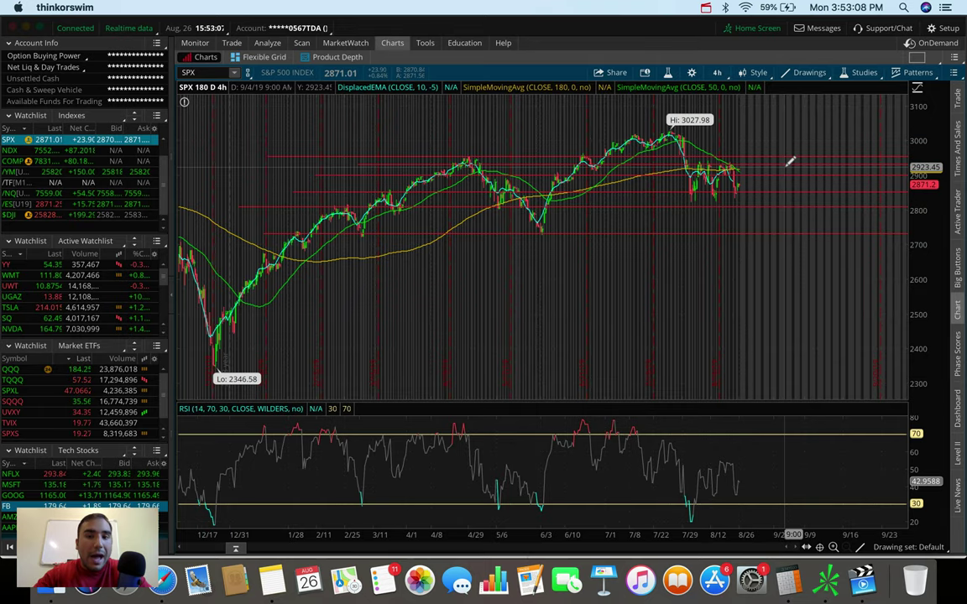
scroll(788, 158, up, 3)
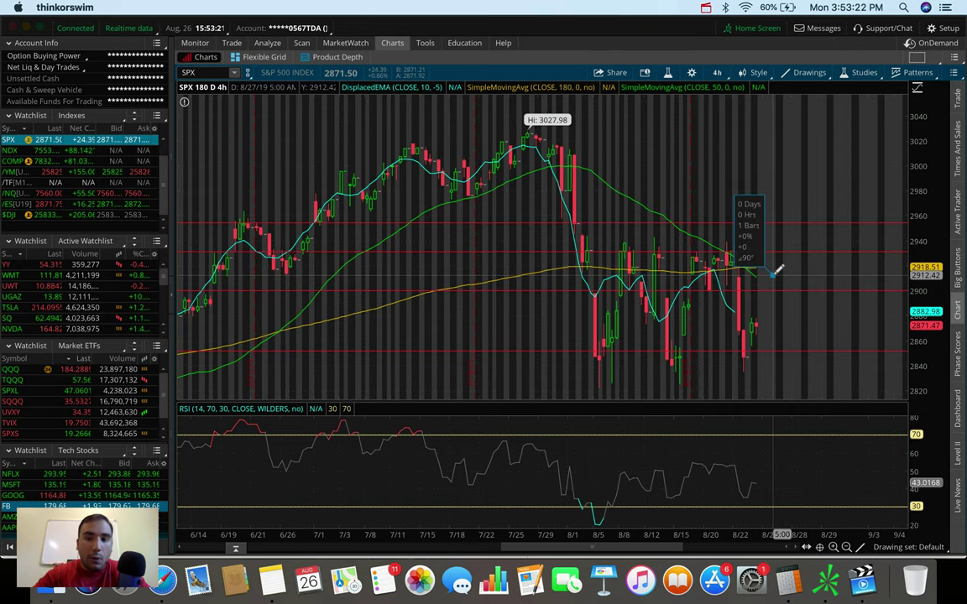
scroll(778, 268, down, 3)
Switch the SPX chart to the 20 D : 1h timeframe.
click(716, 72)
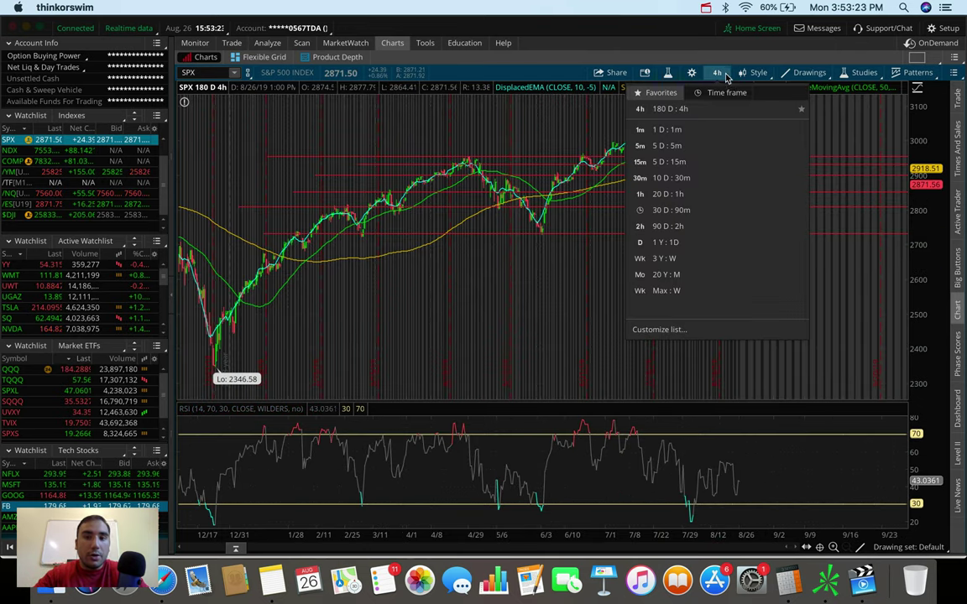
click(687, 190)
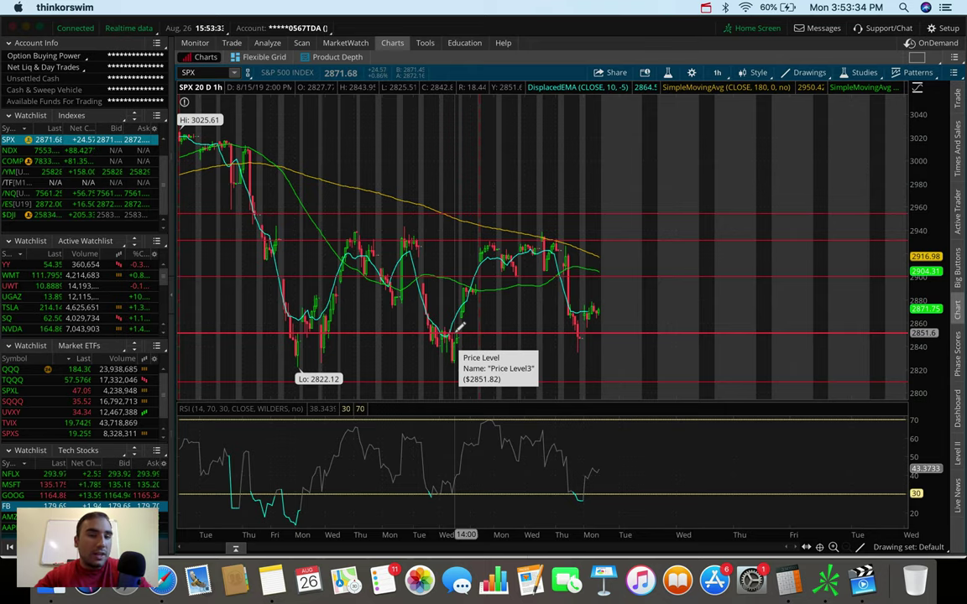
click(717, 72)
Reset SPX to 180 D : 4h, load $DJI, and zoom into mid-June through late August.
click(709, 225)
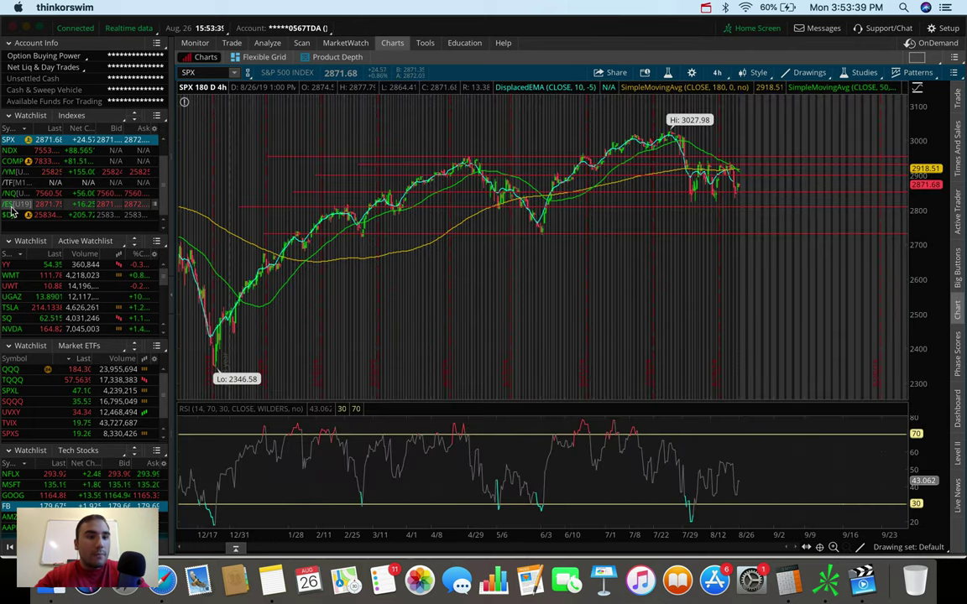
click(12, 214)
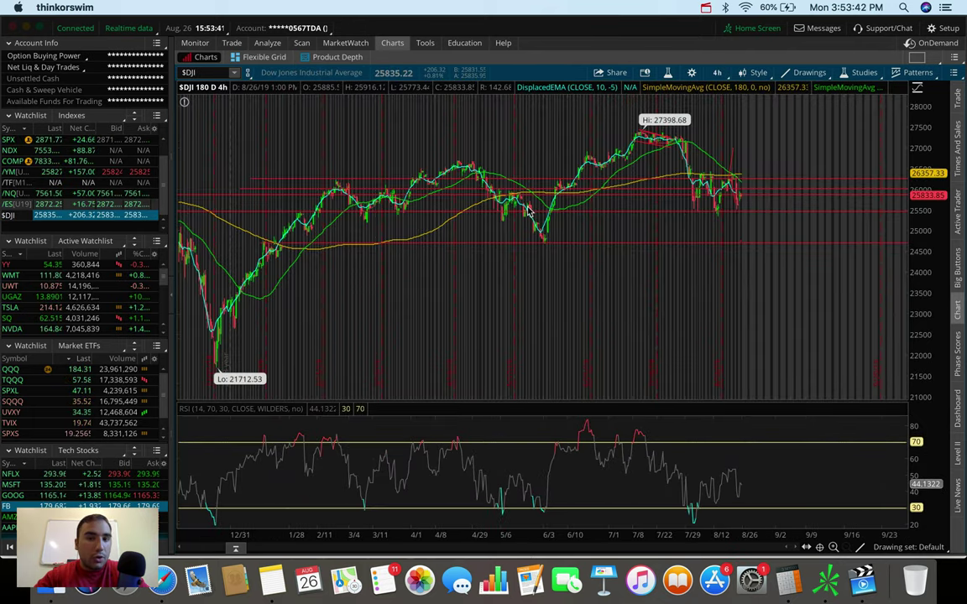
drag(777, 173, 587, 174)
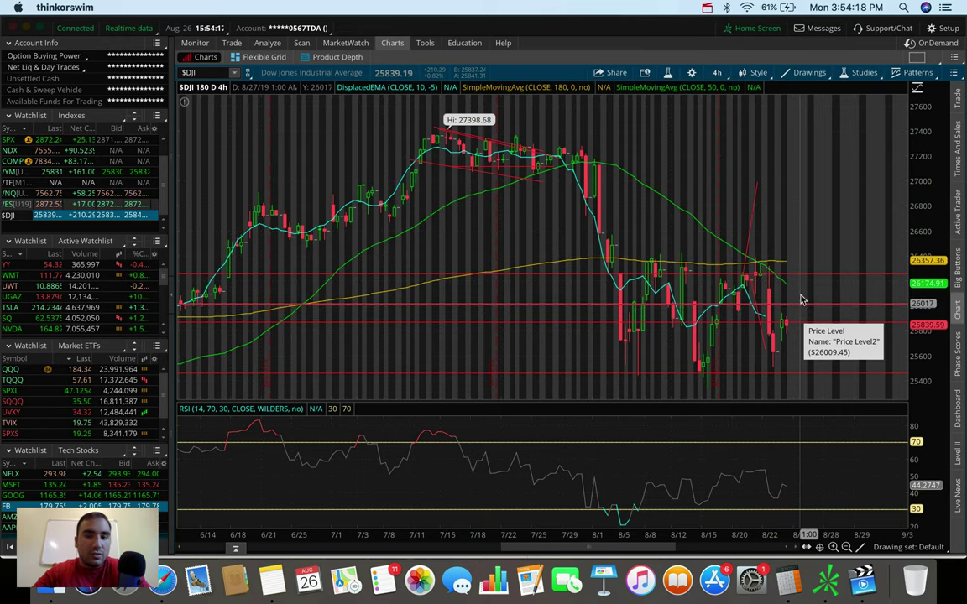
Raise $DJI Price Level2 from 26017 to about 26248.18 and zoom back out.
drag(801, 308, 649, 265)
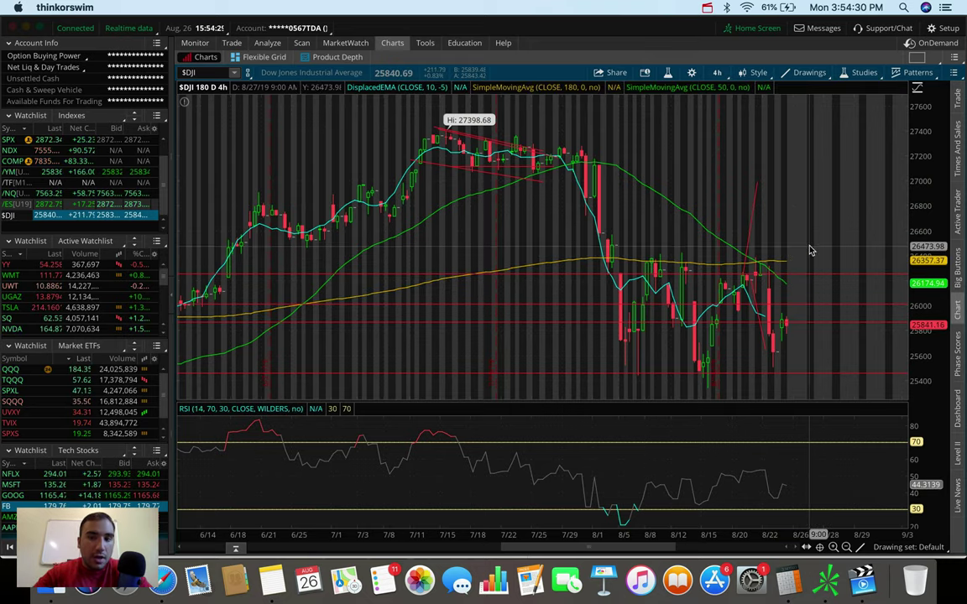
scroll(809, 250, down, 3)
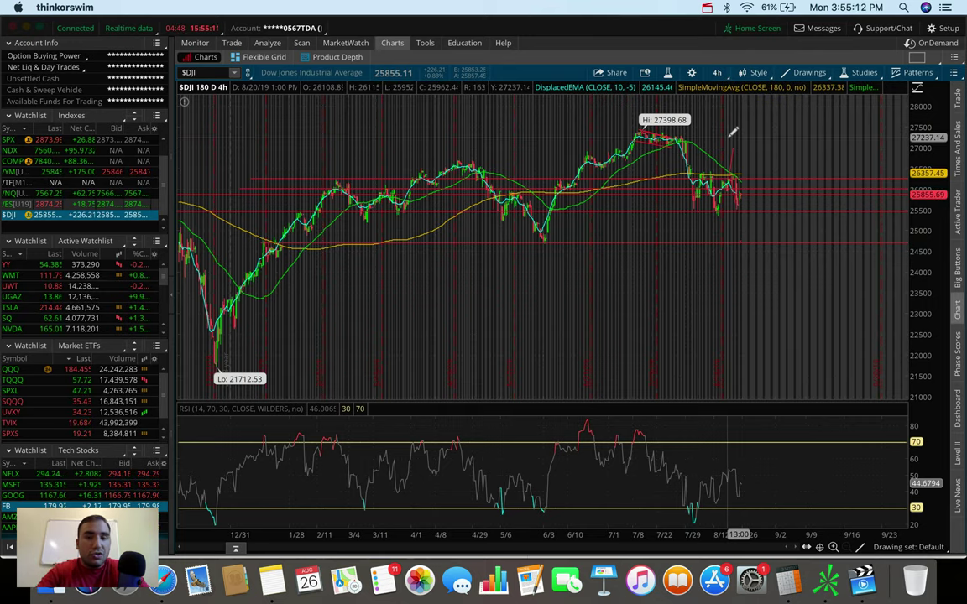
Switch the chart to 20-day hourly and select the price level near 7440.68.
click(717, 73)
click(694, 195)
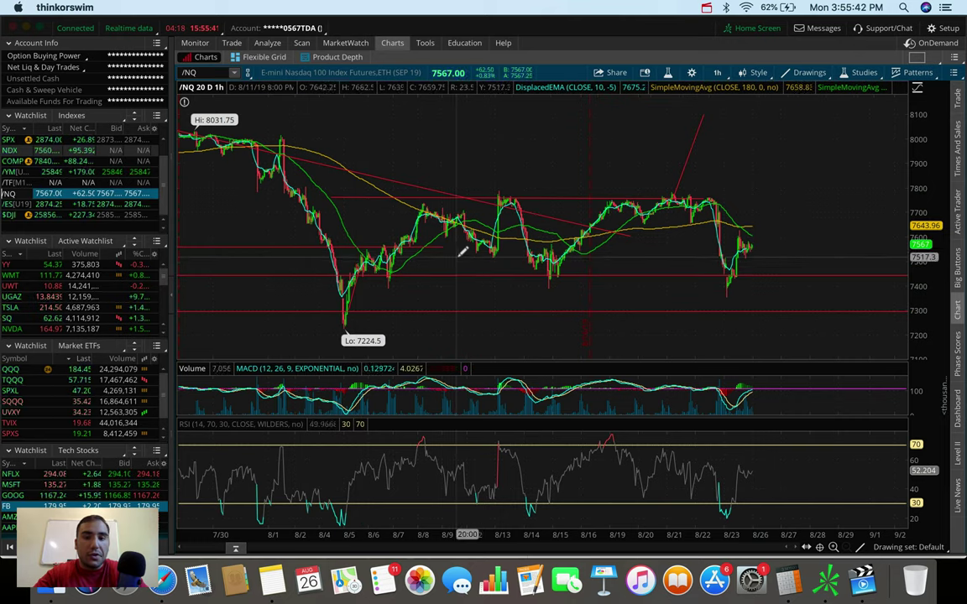
click(424, 274)
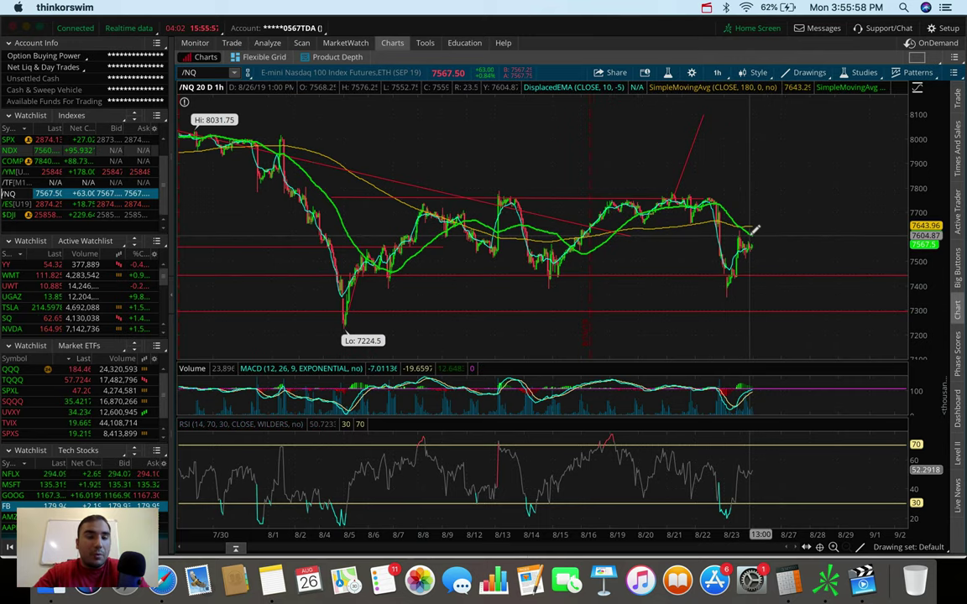
Change /NQ from 1 D : 1m bars to the 180 D : 4h view.
click(717, 72)
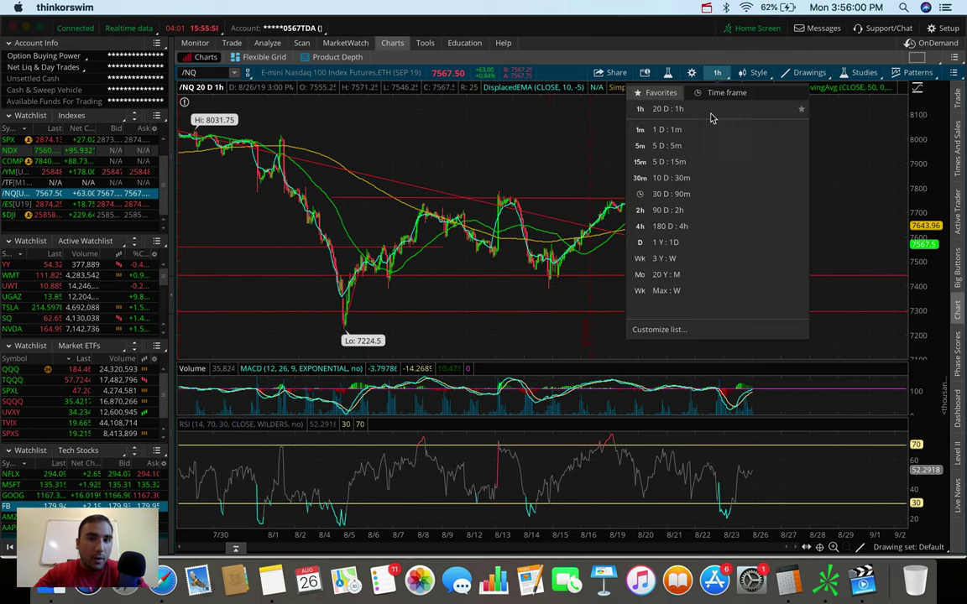
click(705, 130)
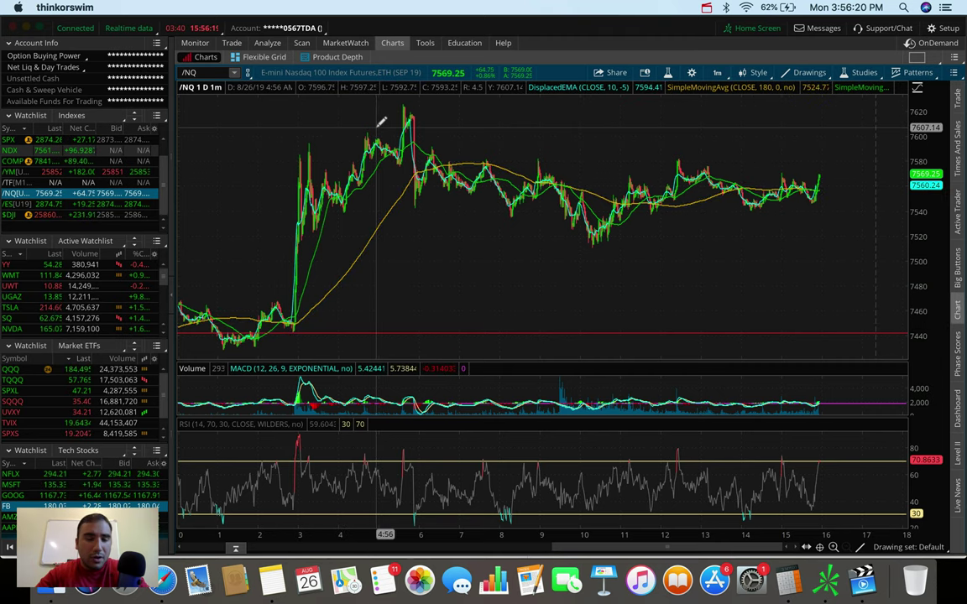
click(718, 77)
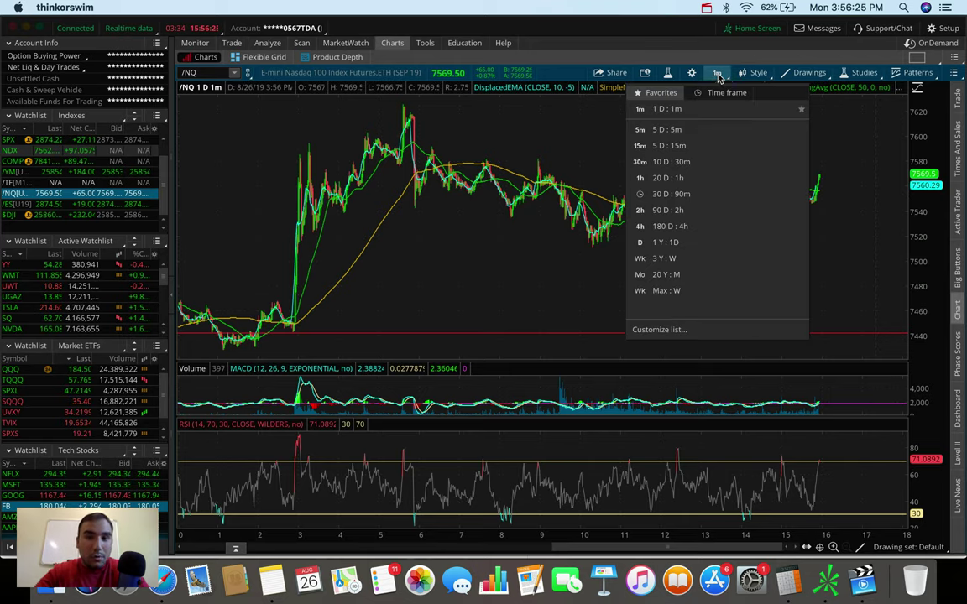
click(670, 228)
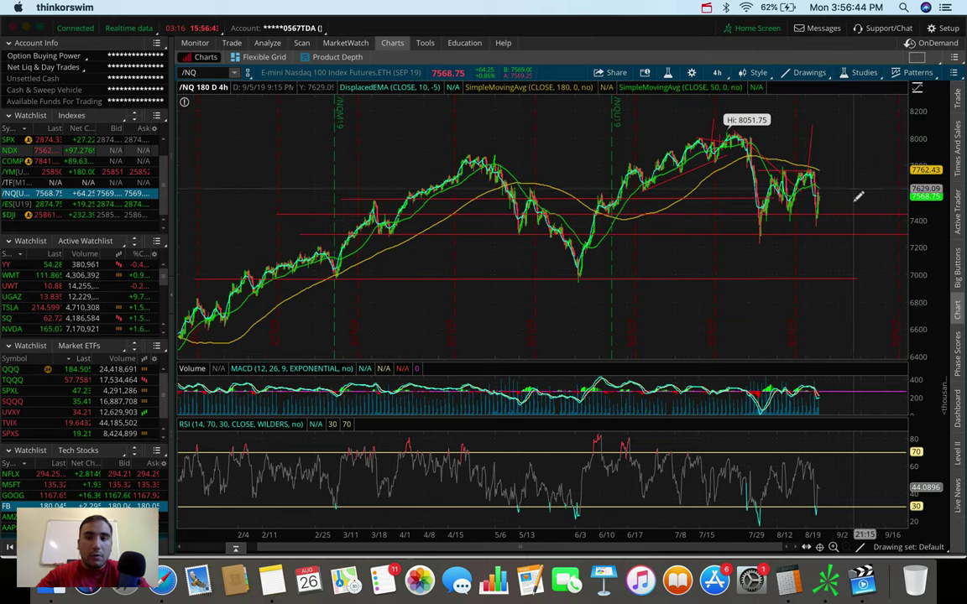
Lower the red /NQ price-level line to about 7304.72.
mouse_move(844, 206)
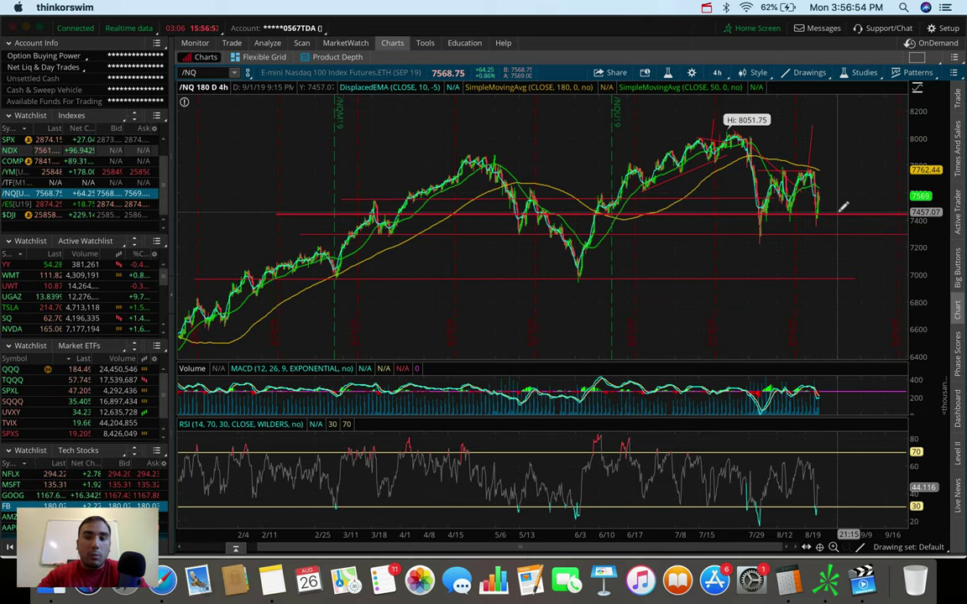
drag(843, 209, 835, 226)
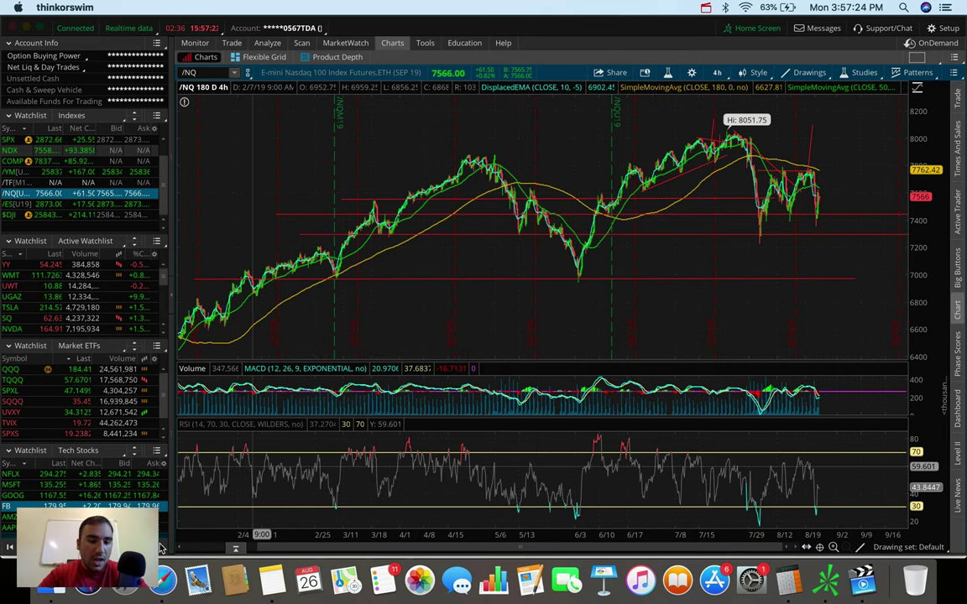
Switch to Safari's Google results for 'bull trap'.
key(super+Tab)
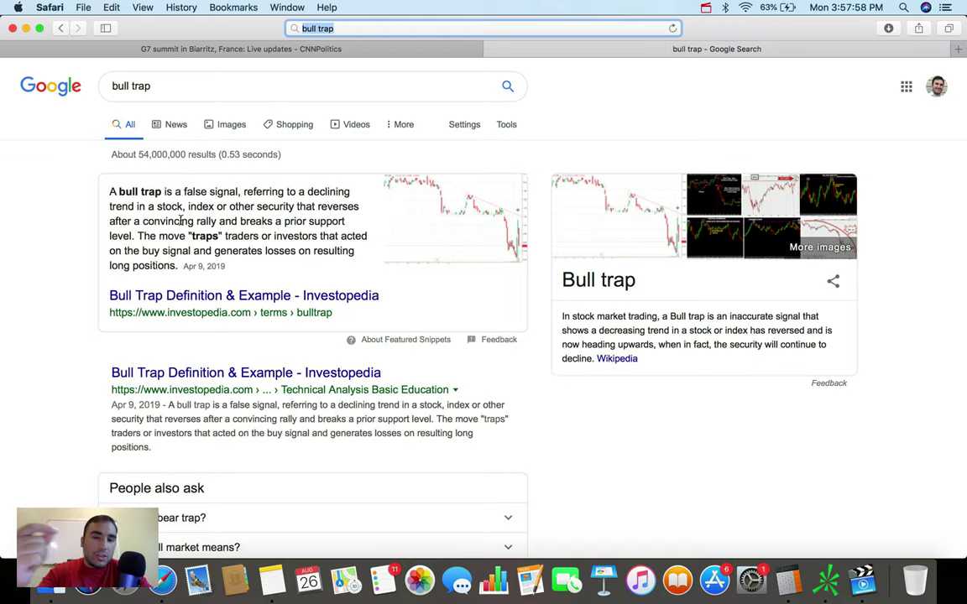
Return to thinkorswim, load SPX, and zoom into its latest 4-hour candles.
click(826, 579)
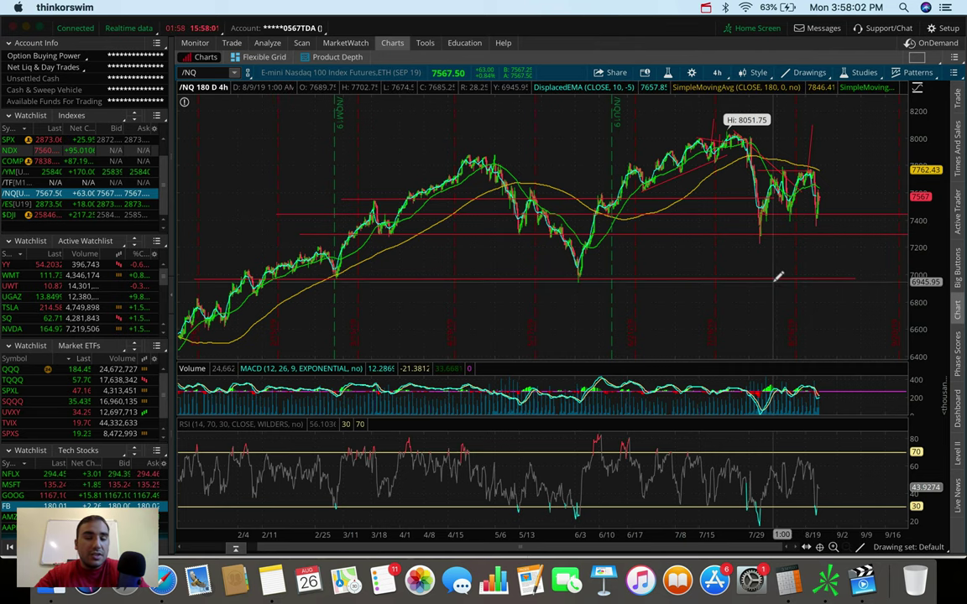
key(Up)
key(Up)
key(Up)
key(Up)
key(Up)
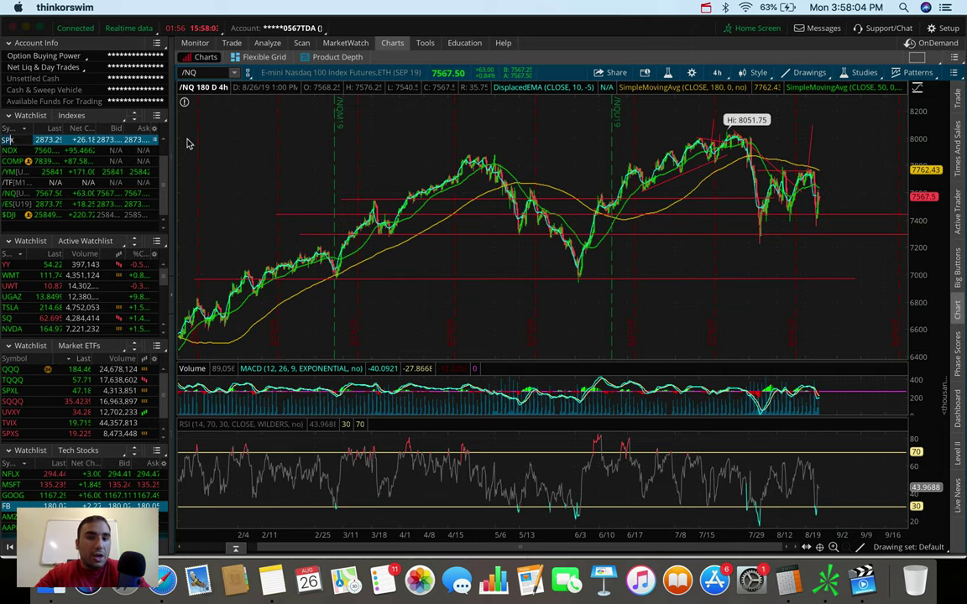
scroll(669, 191, up, 5)
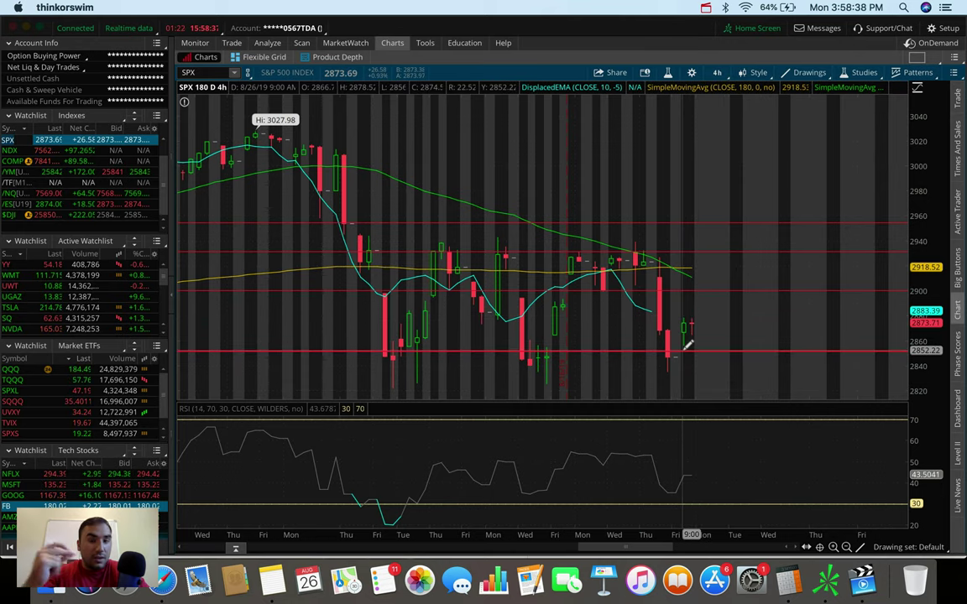
mouse_move(687, 344)
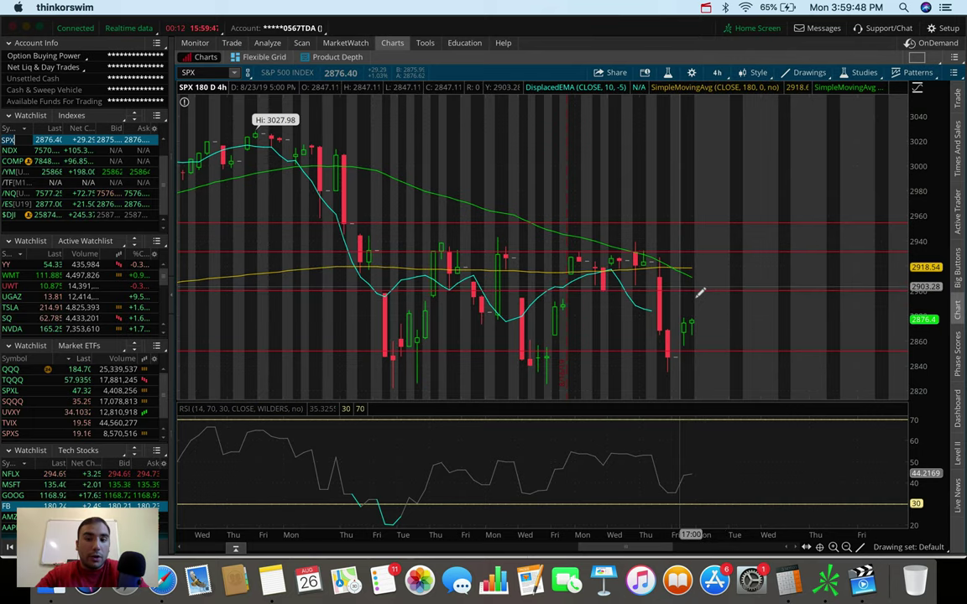
Zoom the SPX 4-hour chart out to its full 180-day range.
scroll(755, 324, down, 5)
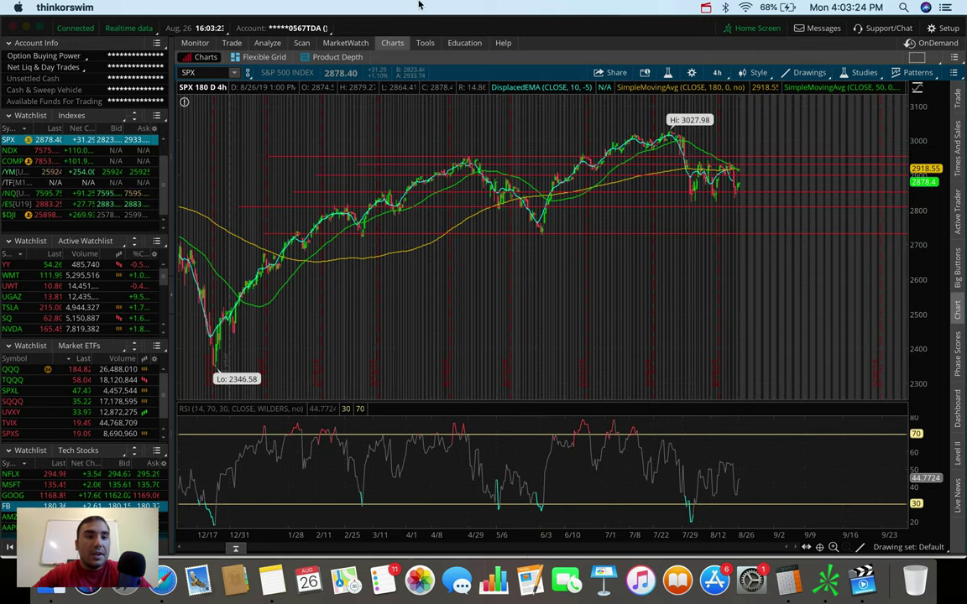
Load Chipotle Mexican Grill (CMG) in place of the S&P 500 chart.
click(206, 72)
text(CMG)
key(Return)
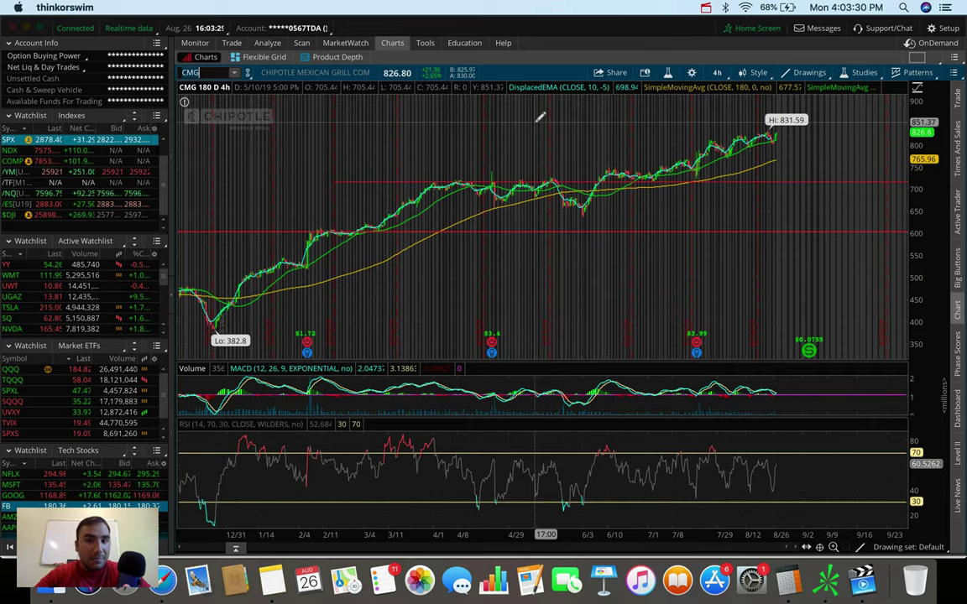
Switch the CMG chart to the 20 Y : M time frame, spanning 36.86 to 831.59.
click(720, 74)
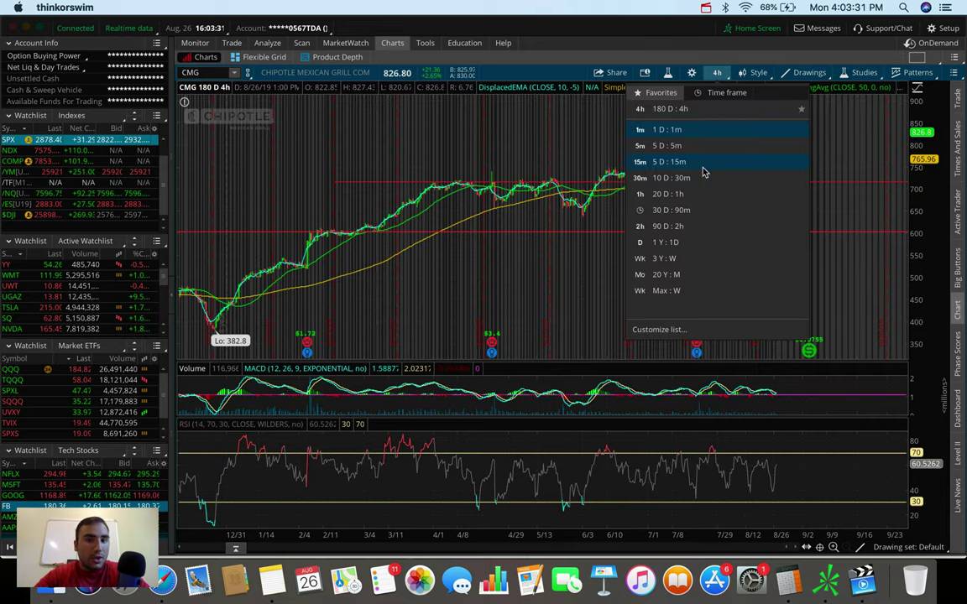
click(699, 274)
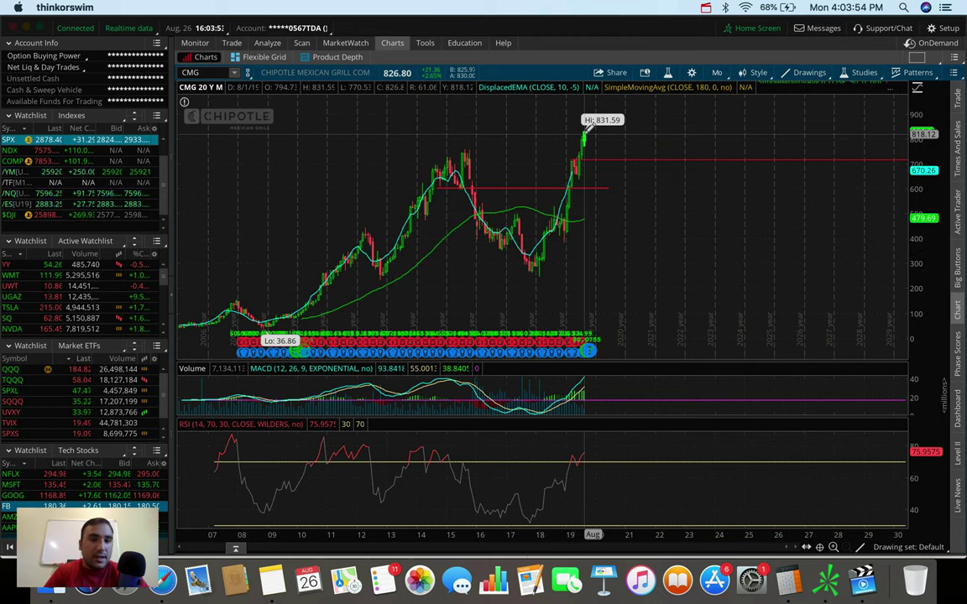
click(715, 72)
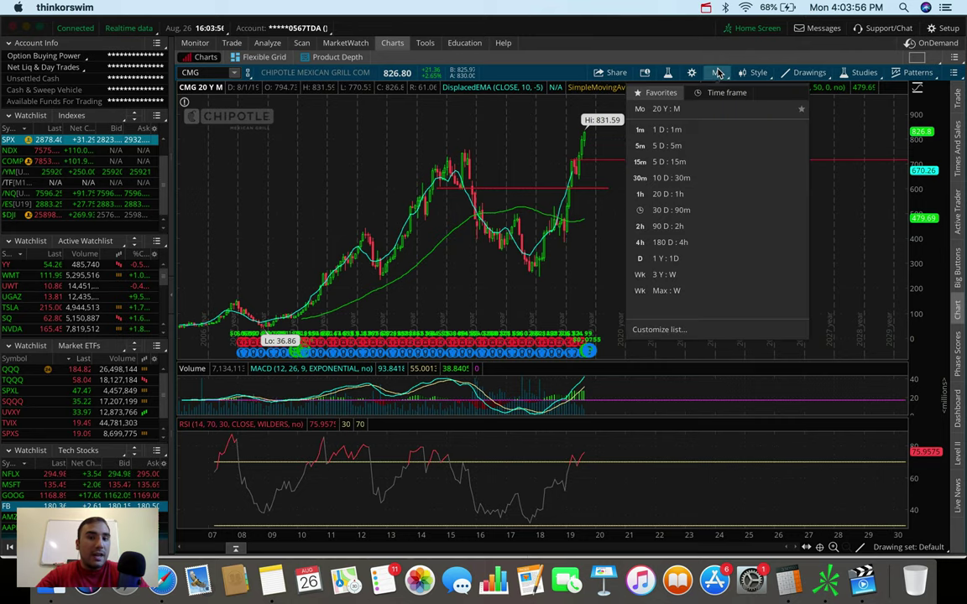
Put CMG back on 180 D : 4h and measure its drop over the last five bars.
click(676, 243)
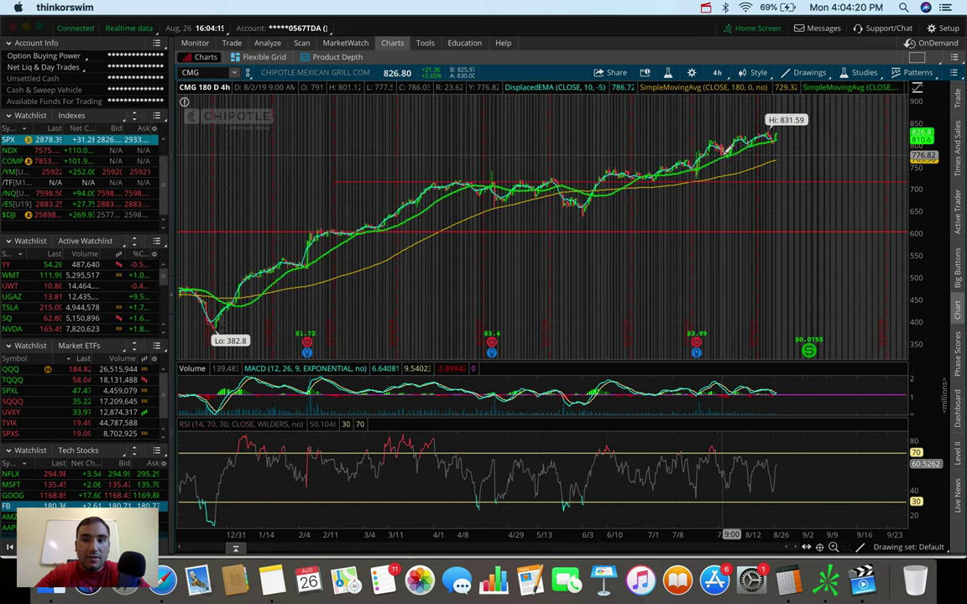
mouse_move(730, 133)
mouse_down()
mouse_move(737, 139)
mouse_move(719, 134)
mouse_move(681, 169)
mouse_move(727, 127)
mouse_up()
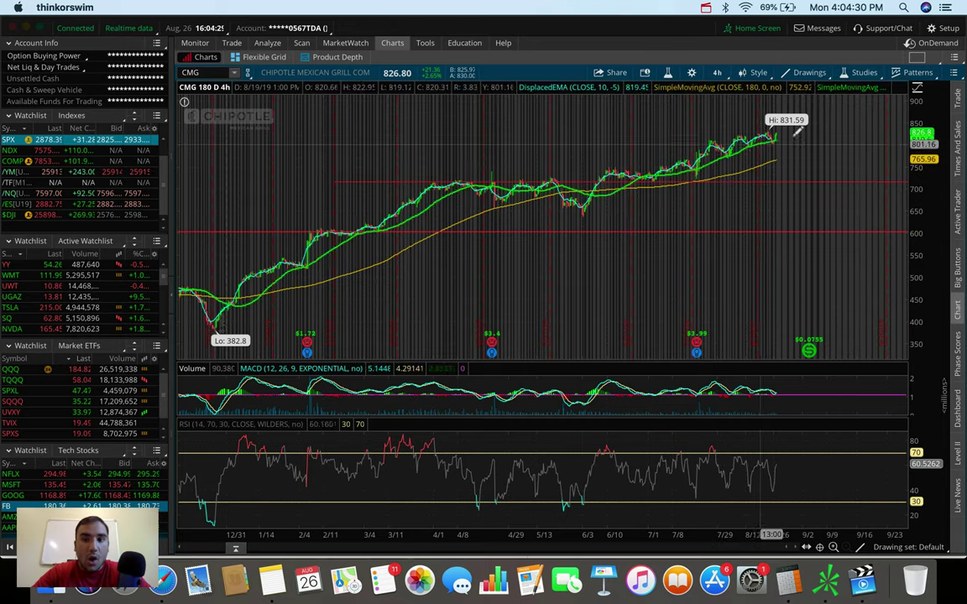
Zoom CMG into late July–August, then back out to the full 382.8–831.59 uptrend.
drag(803, 149, 700, 148)
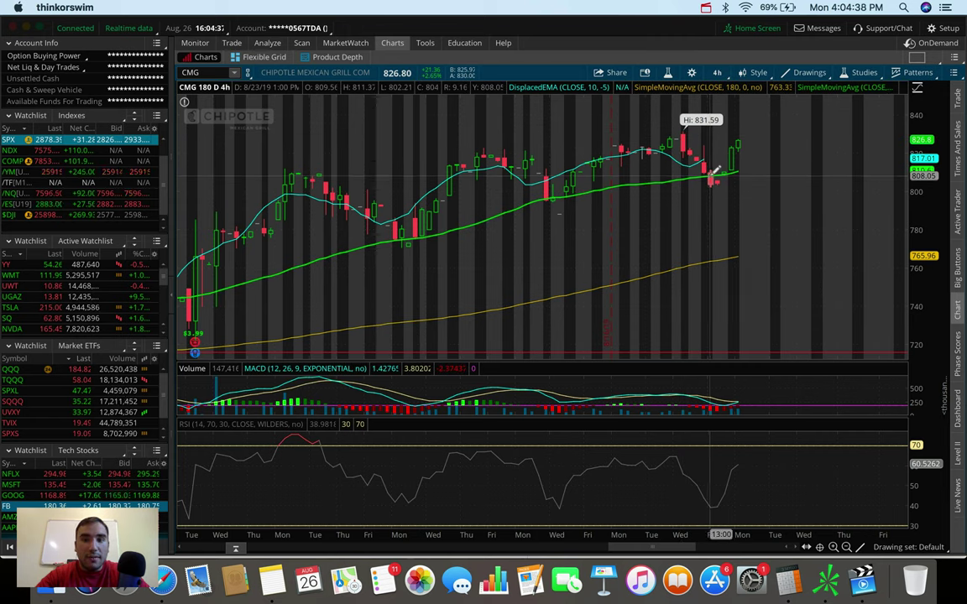
click(726, 171)
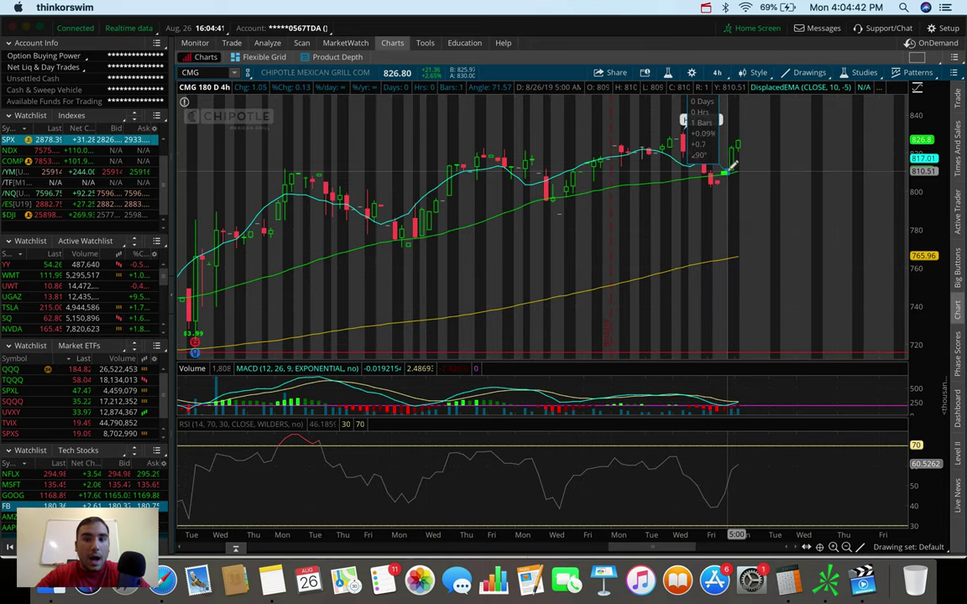
click(733, 167)
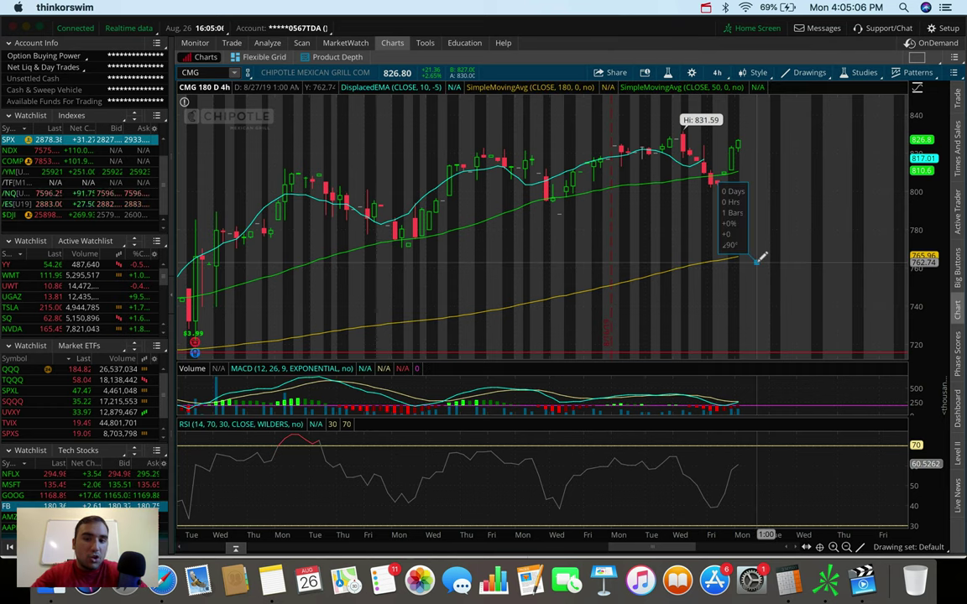
scroll(757, 258, down, 5)
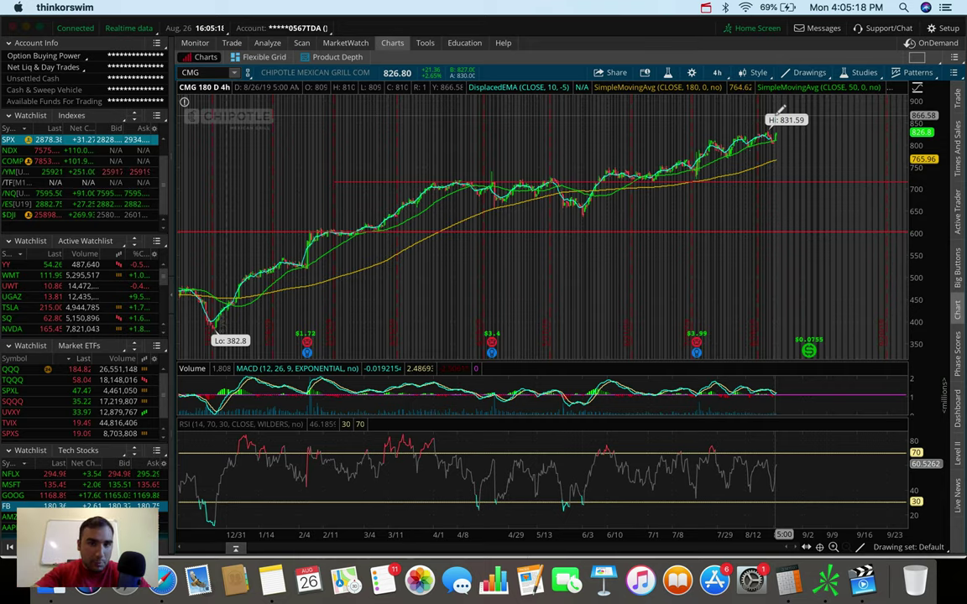
mouse_move(780, 109)
mouse_down()
mouse_move(745, 114)
mouse_move(780, 132)
mouse_move(792, 106)
mouse_move(782, 117)
mouse_up()
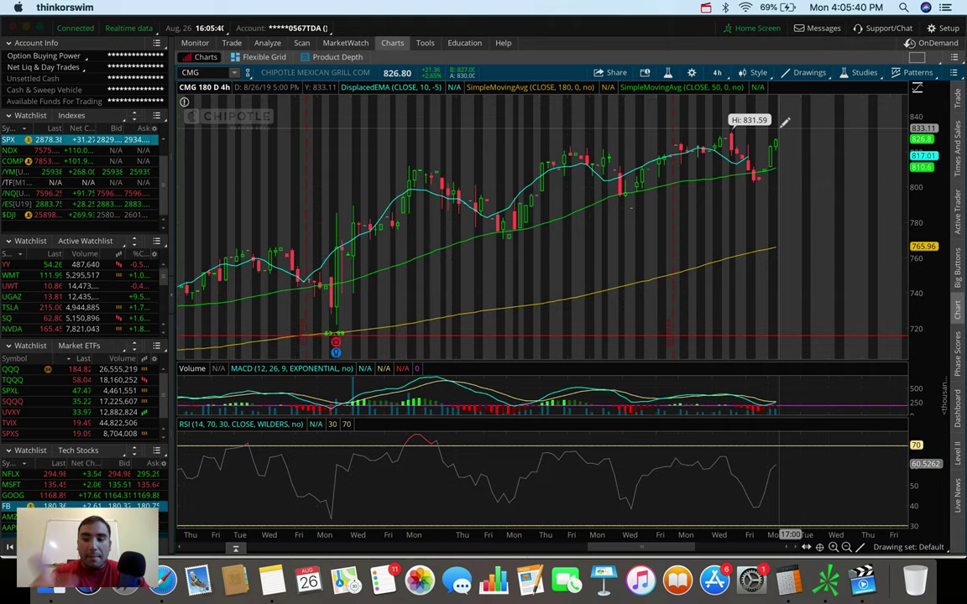
scroll(798, 184, down, 5)
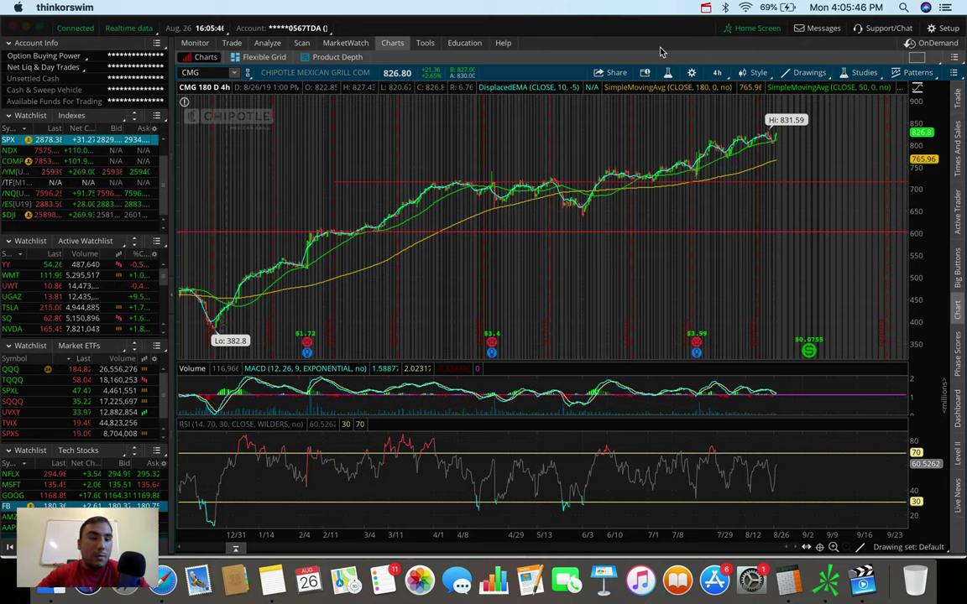
click(210, 72)
Load Starbucks (SBUX) and zoom its 4-hour chart into early July through September.
text(SBUX)
key(Return)
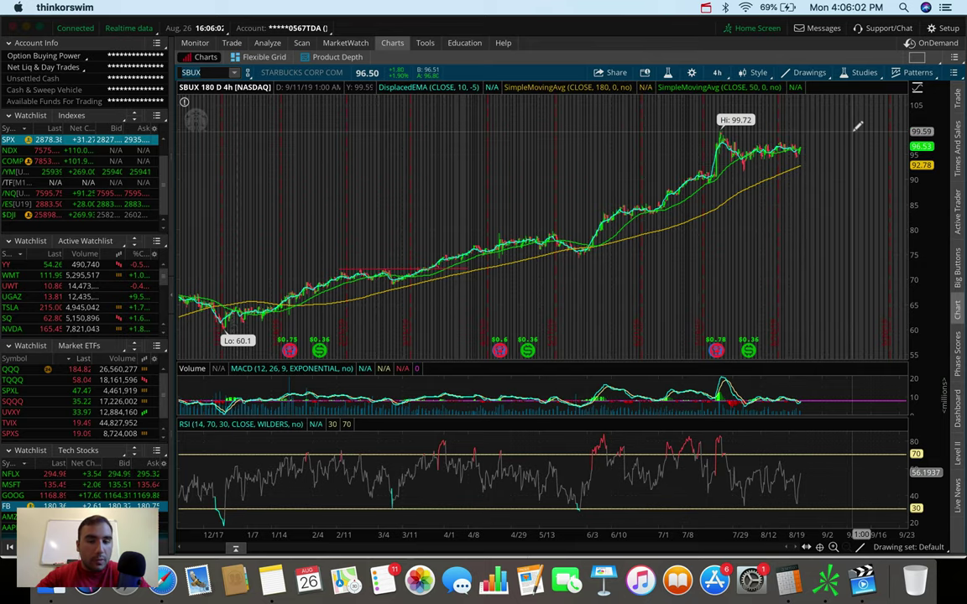
drag(857, 126, 670, 132)
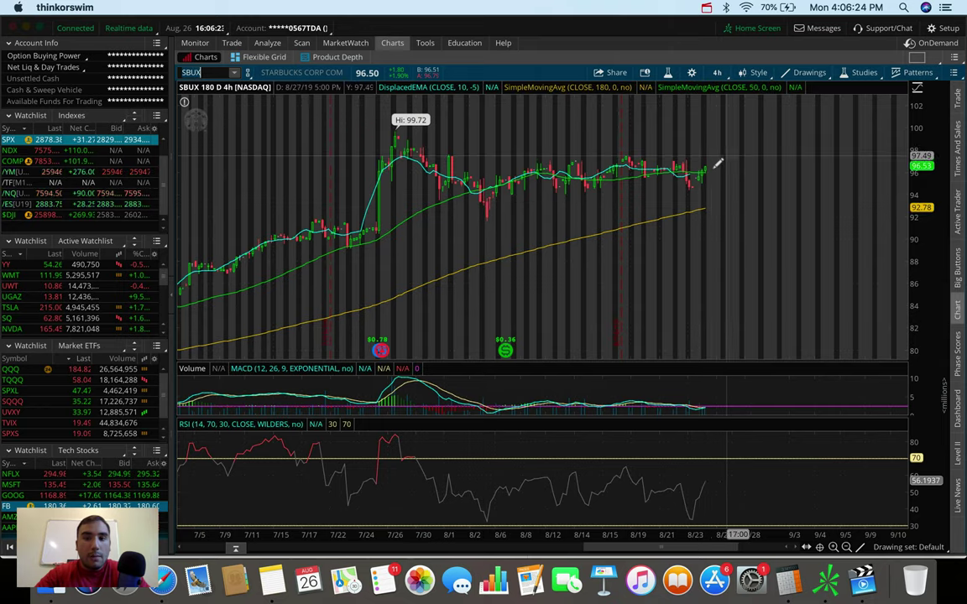
Measure the latest SBUX pullback's percent drop, then zoom out to the 60.1–99.72 climb.
mouse_move(487, 205)
mouse_down()
mouse_move(448, 178)
mouse_move(495, 189)
mouse_move(475, 168)
mouse_move(482, 161)
mouse_move(495, 202)
mouse_up()
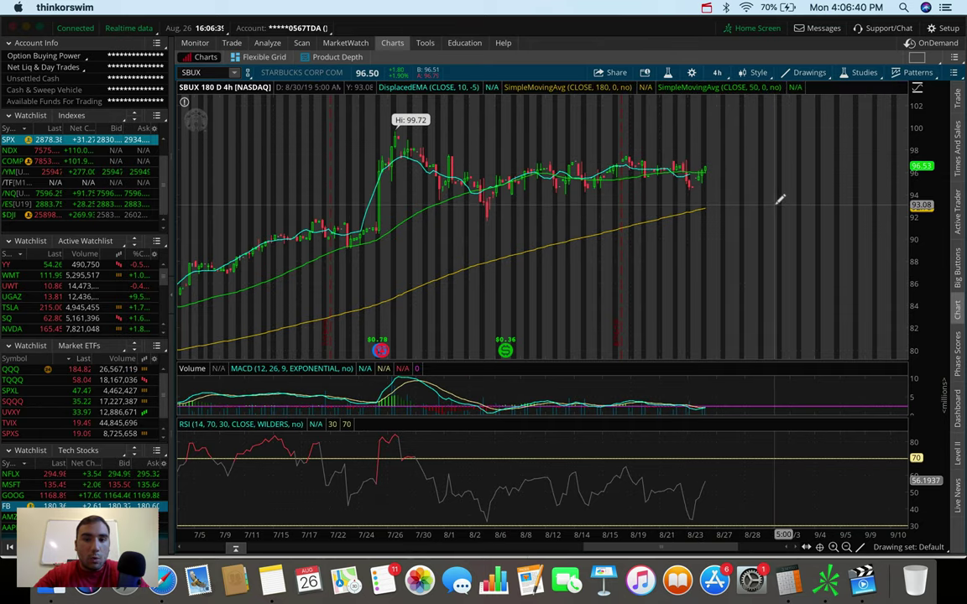
drag(776, 201, 777, 199)
scroll(777, 199, down, 5)
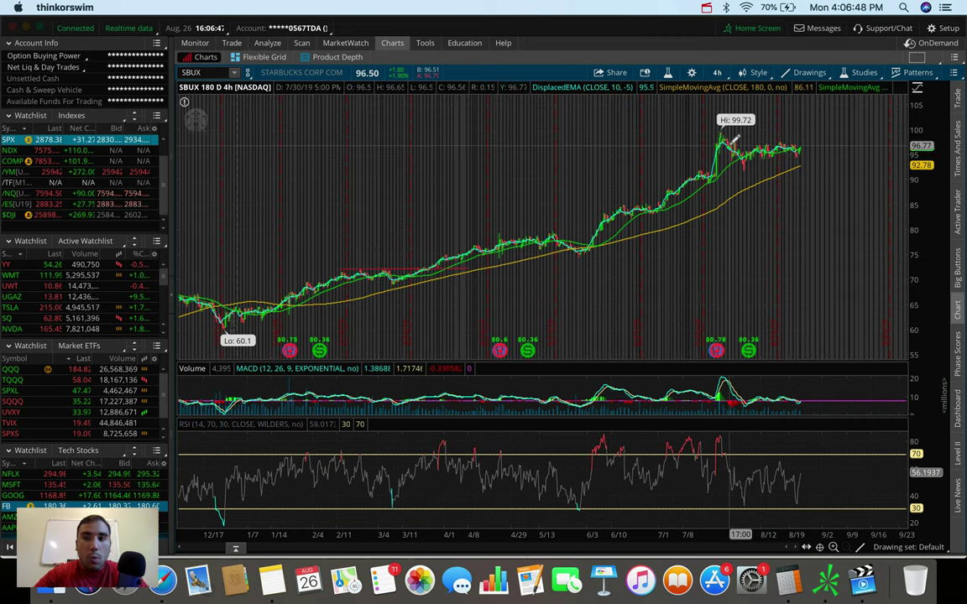
Draw red SBUX resistance lines at the 99.72 high and near 97, then measure the last bars.
drag(728, 144, 856, 145)
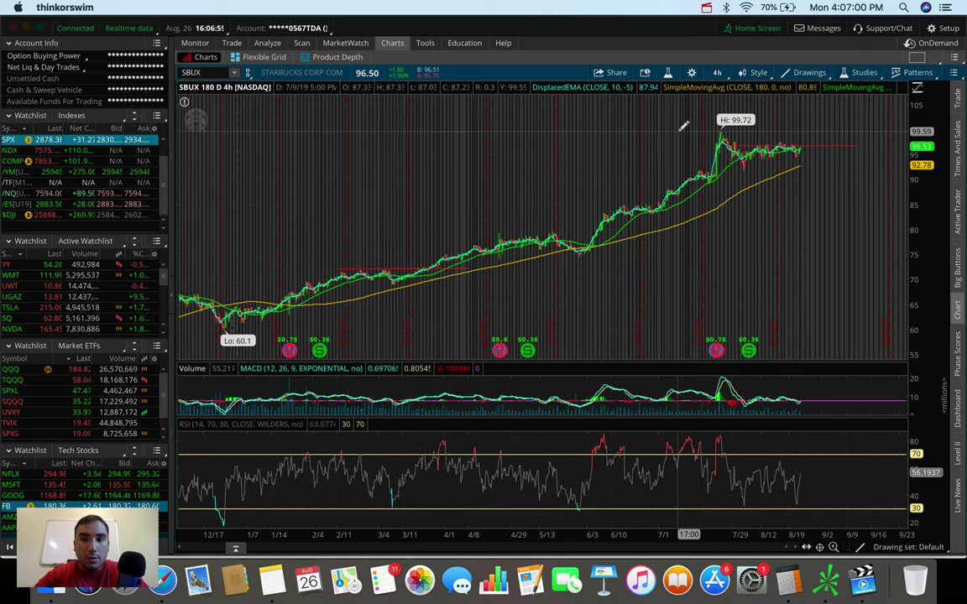
drag(676, 131, 892, 126)
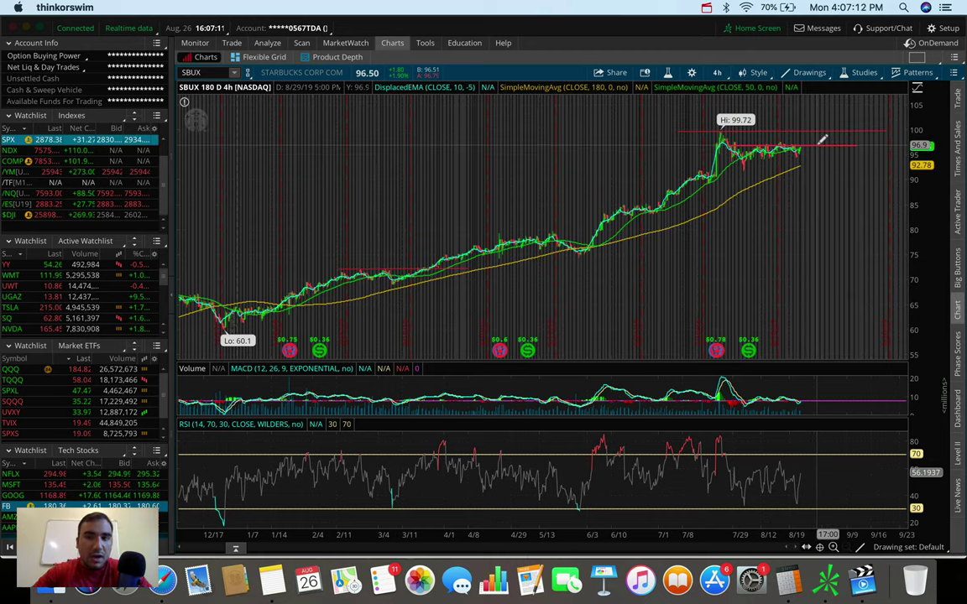
mouse_move(816, 144)
mouse_down()
mouse_move(818, 127)
mouse_move(822, 141)
mouse_up()
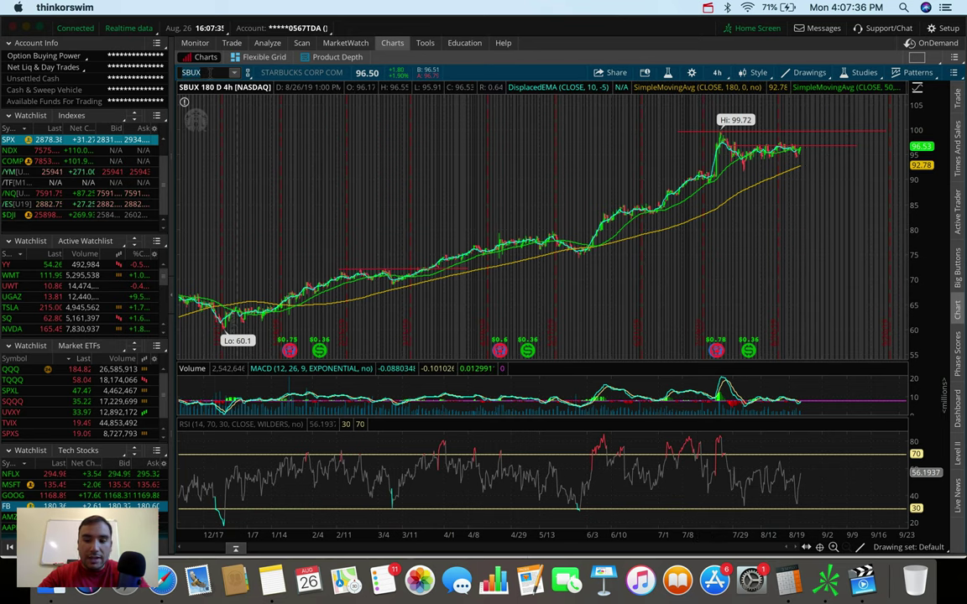
Load ROKU, then switch to Shopify (SHOP) at 395.96 on the 180-day 4-hour view.
text(ROKU)
key(Return)
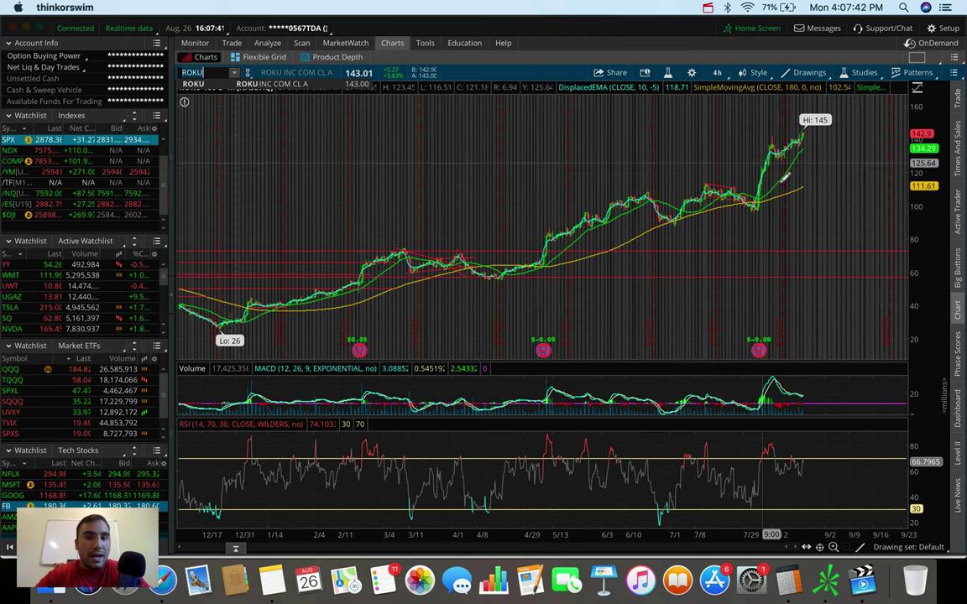
text(SHOP)
key(Return)
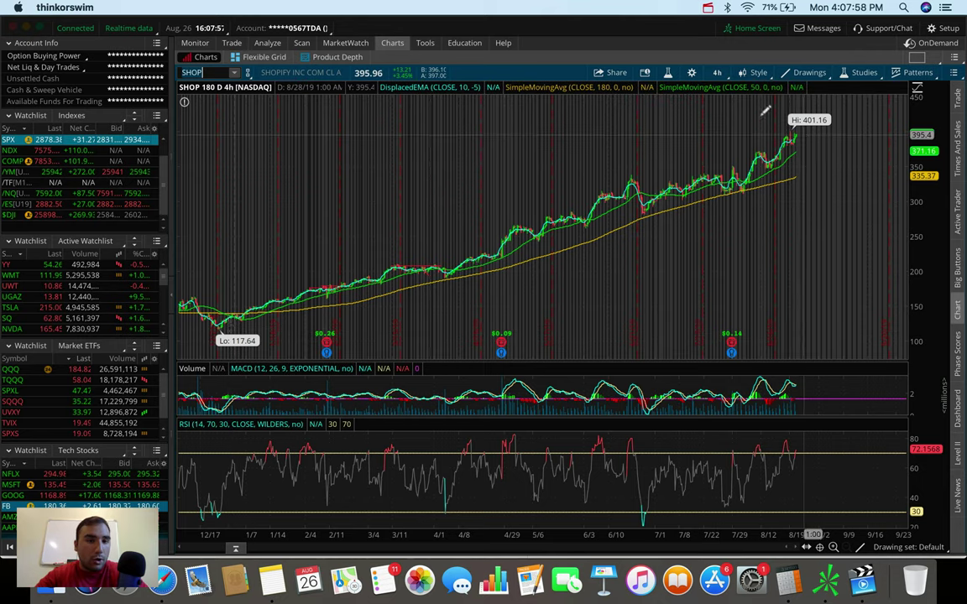
mouse_move(343, 94)
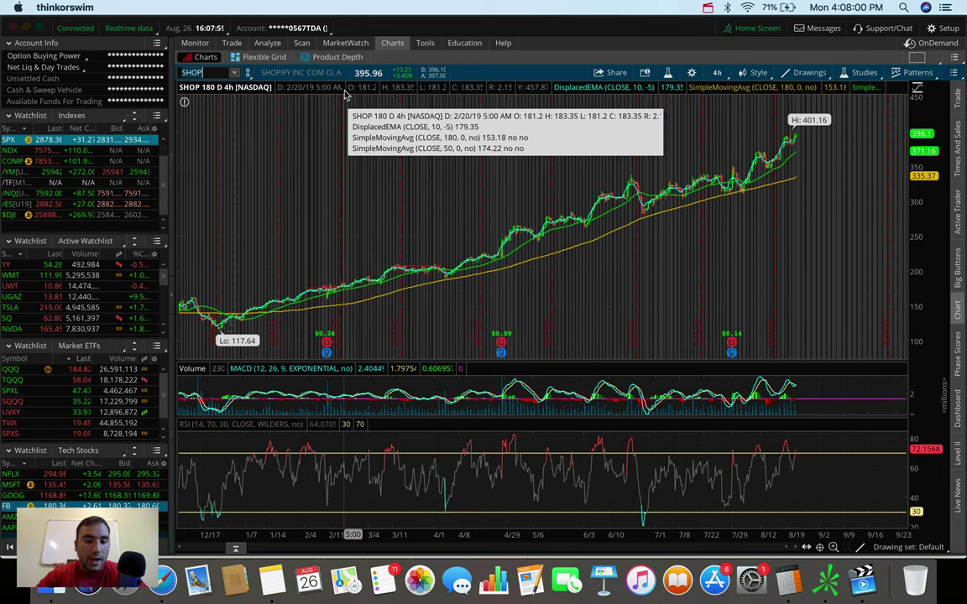
Reload the ROKU chart at 143.01 and zoom into its most recent weeks of candles.
text(U)
key(Return)
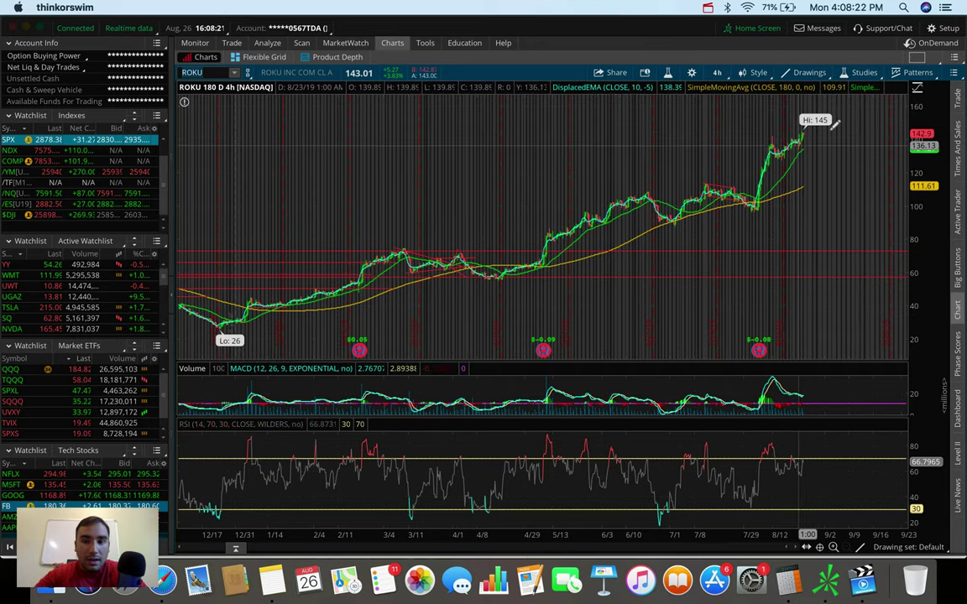
scroll(735, 132, up, 5)
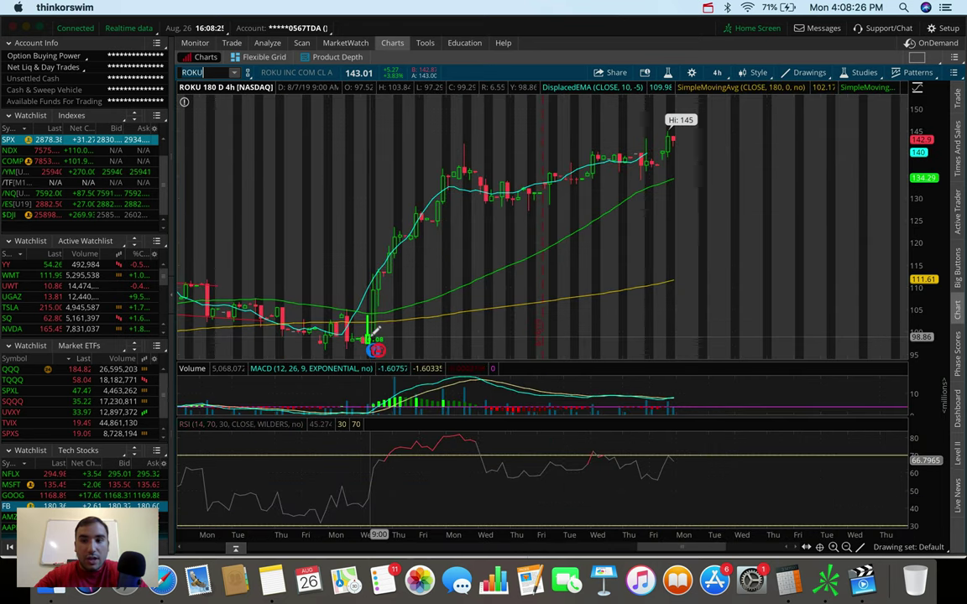
Measure ROKU's rise from the breakout low, zoom back out, then chart JNJ at 127.80.
mouse_move(368, 335)
mouse_down()
mouse_move(345, 139)
mouse_move(314, 136)
mouse_move(338, 127)
mouse_move(346, 76)
mouse_move(357, 252)
mouse_move(376, 329)
mouse_up()
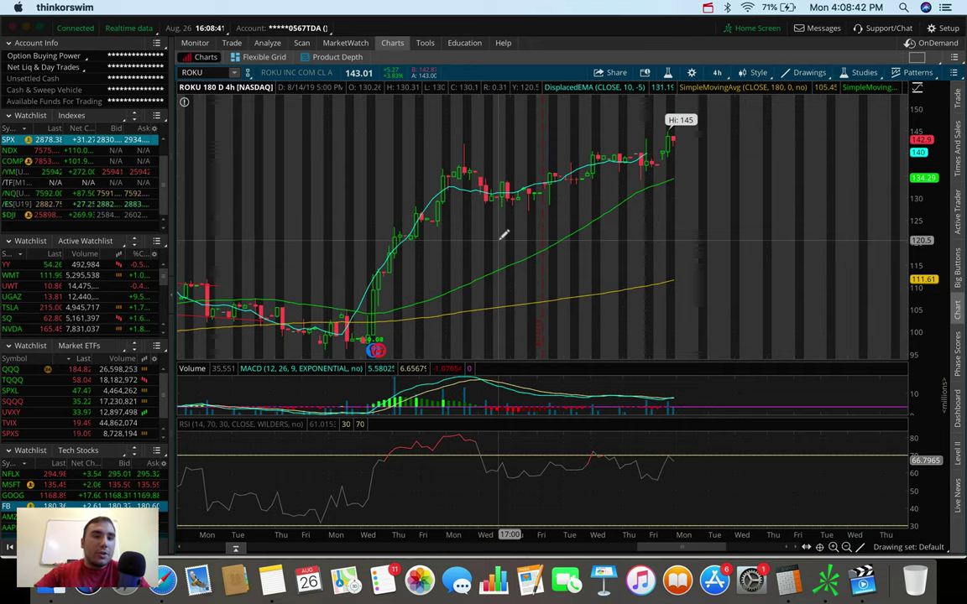
scroll(703, 238, down, 5)
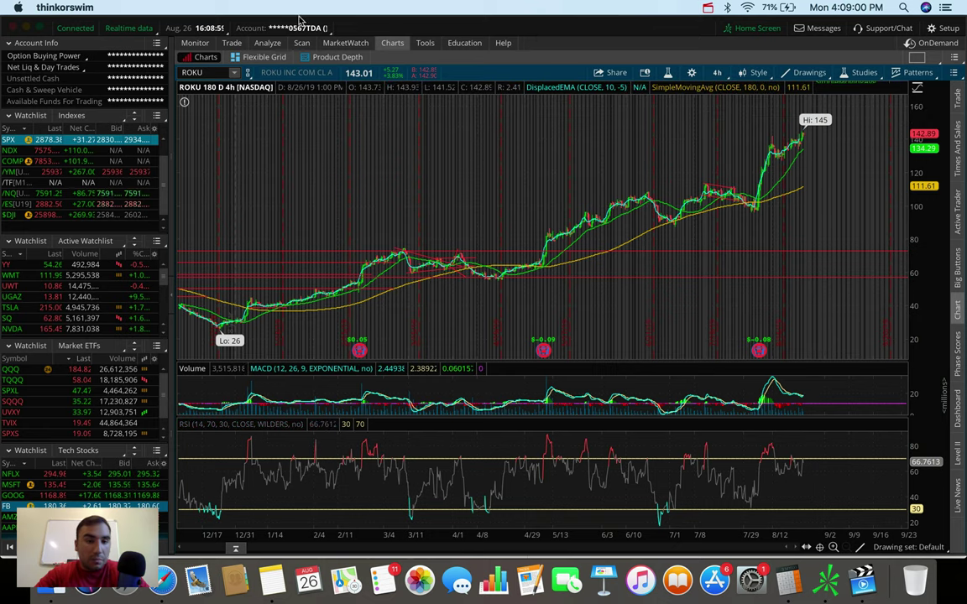
click(197, 72)
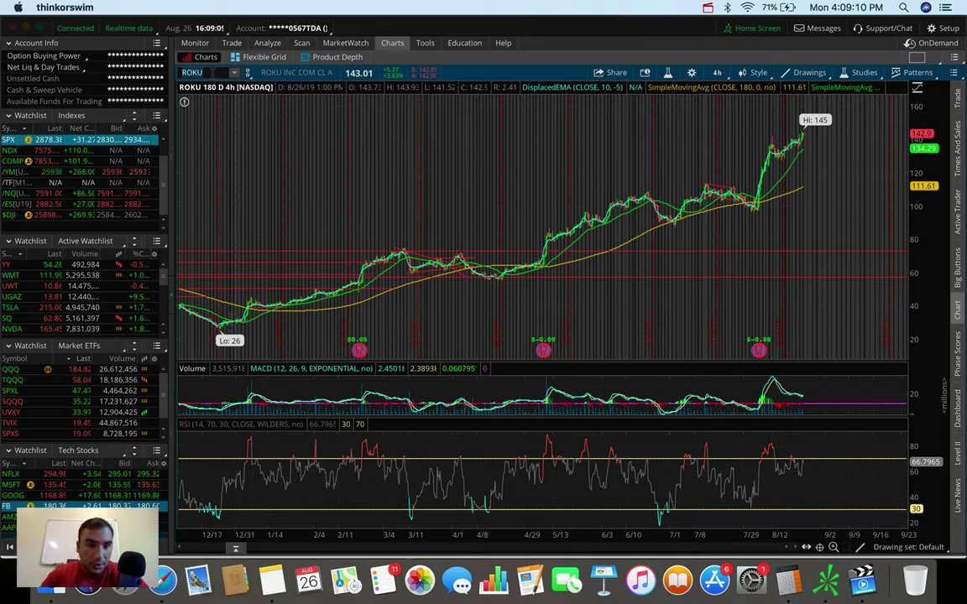
text(JNJ)
key(Return)
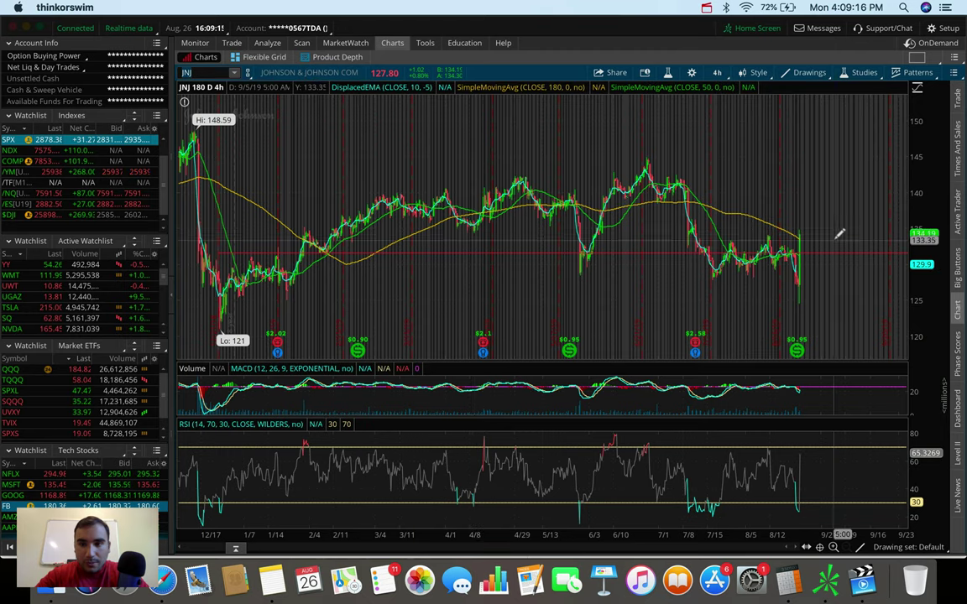
Zoom JNJ into recent weeks and raise Live News showing the $572 million opioid ruling headline.
scroll(686, 237, up, 3)
drag(561, 544, 562, 443)
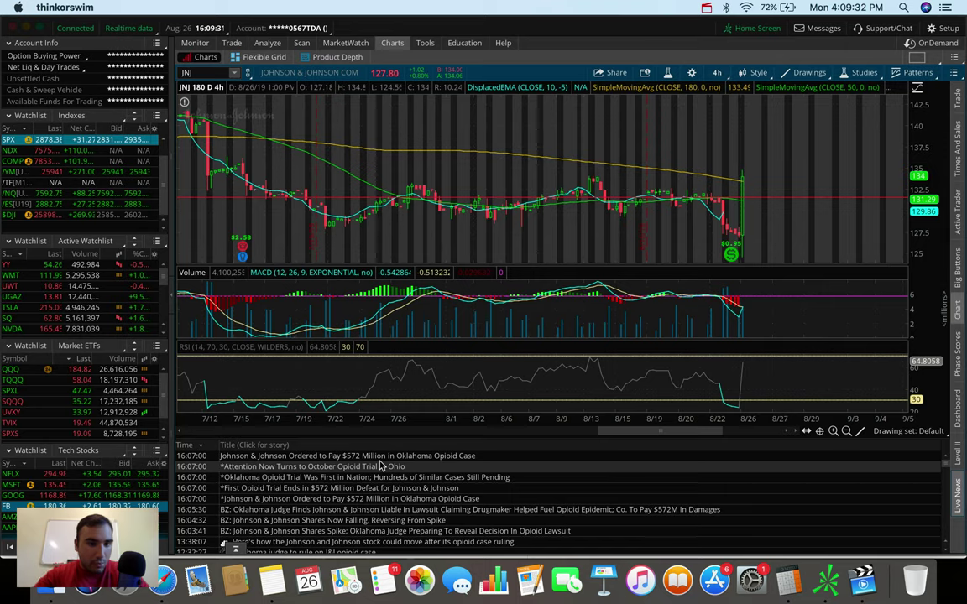
Hide the JNJ news headlines and zoom the 4-hour chart to the last two weeks of bars.
click(959, 499)
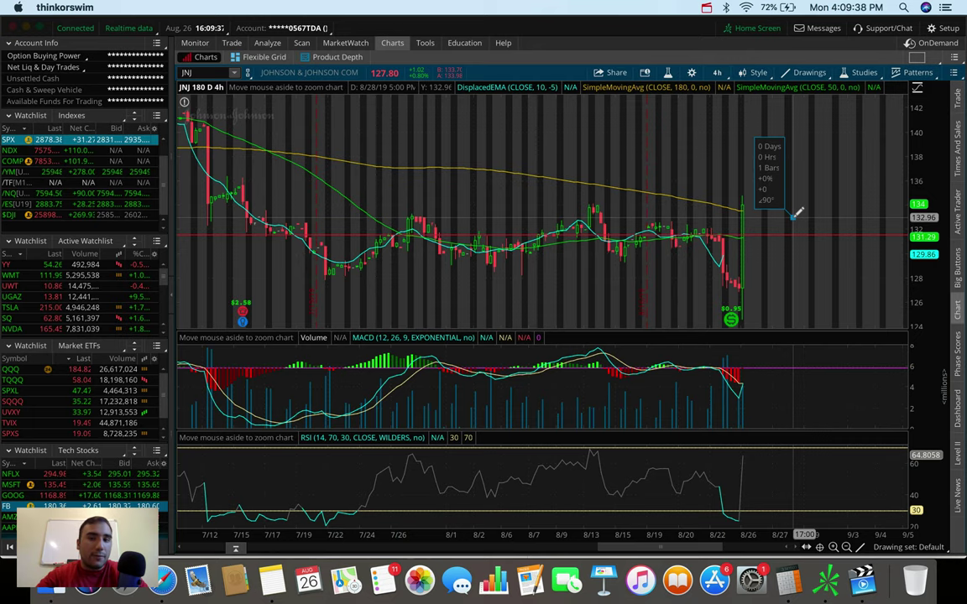
scroll(797, 214, down, 5)
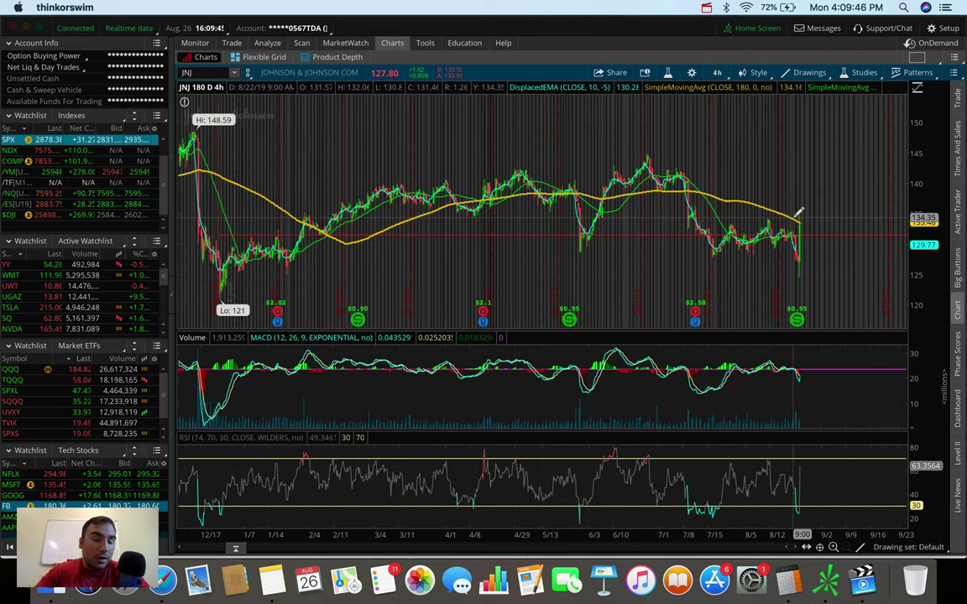
drag(752, 214, 730, 216)
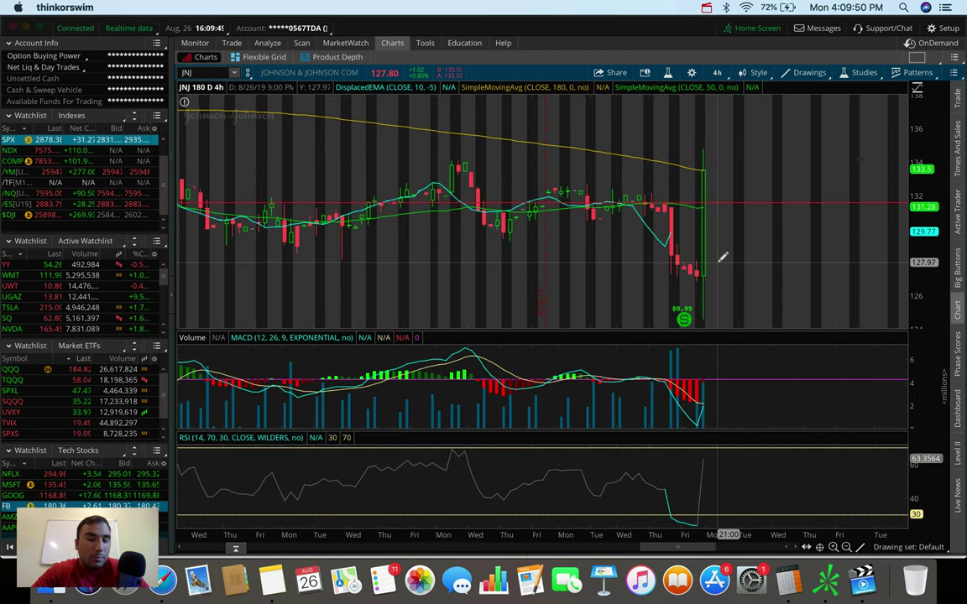
Measure the final JNJ bar's low-to-high move, then zoom back out to the full 180-day range.
mouse_move(714, 271)
mouse_down()
mouse_move(711, 158)
mouse_move(720, 267)
mouse_up()
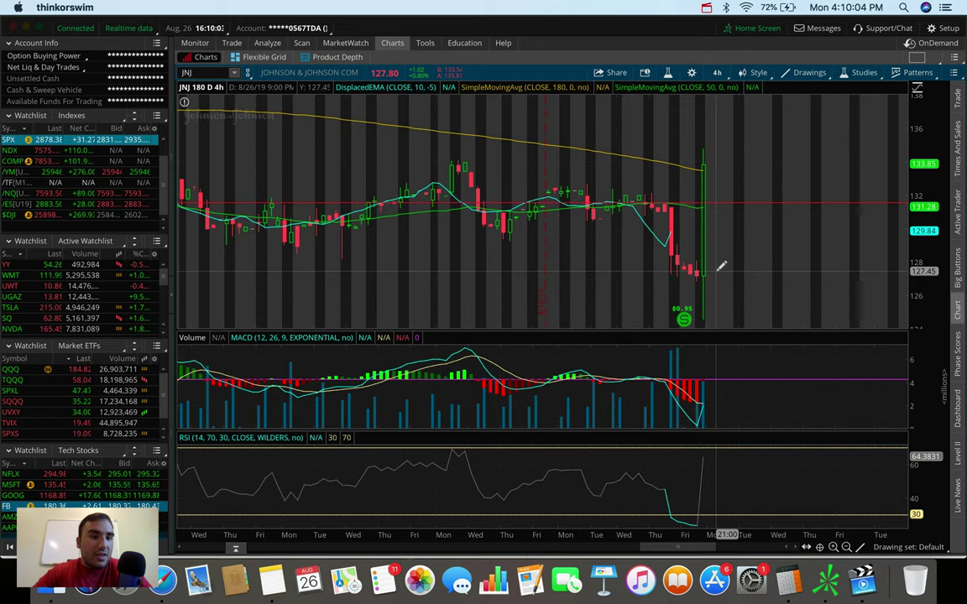
scroll(802, 239, down, 3)
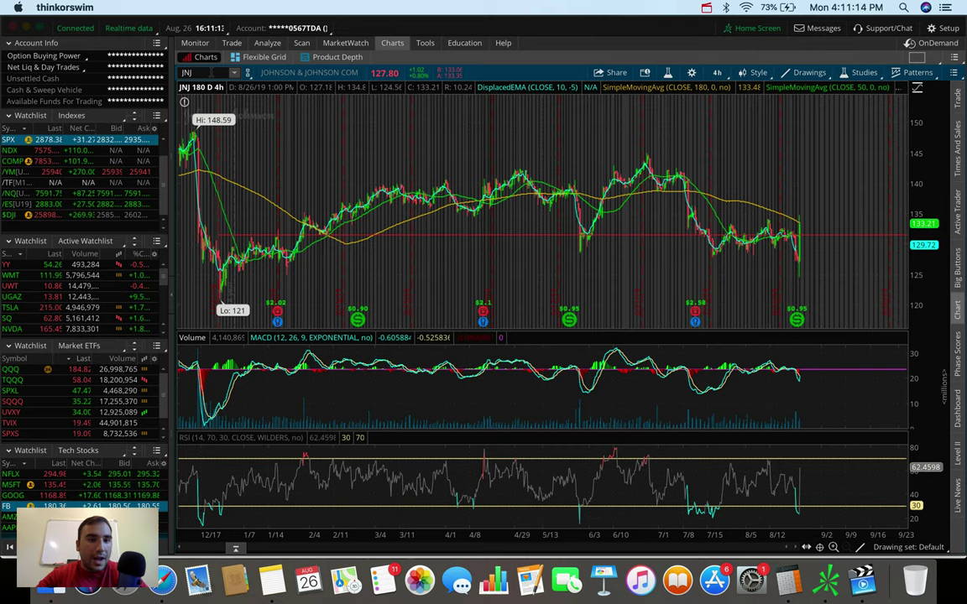
Chart gold futures (/GC).
key(BackSpace)
key(BackSpace)
text(/GC)
key(Return)
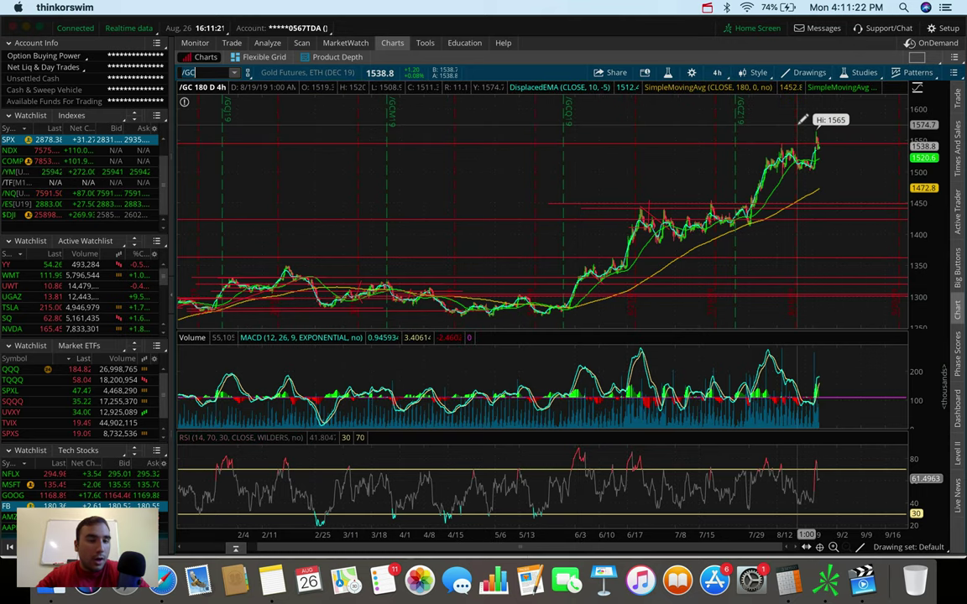
Chart crude oil futures (/CL) on a 1 D : 1m time frame.
text(/CL)
key(Return)
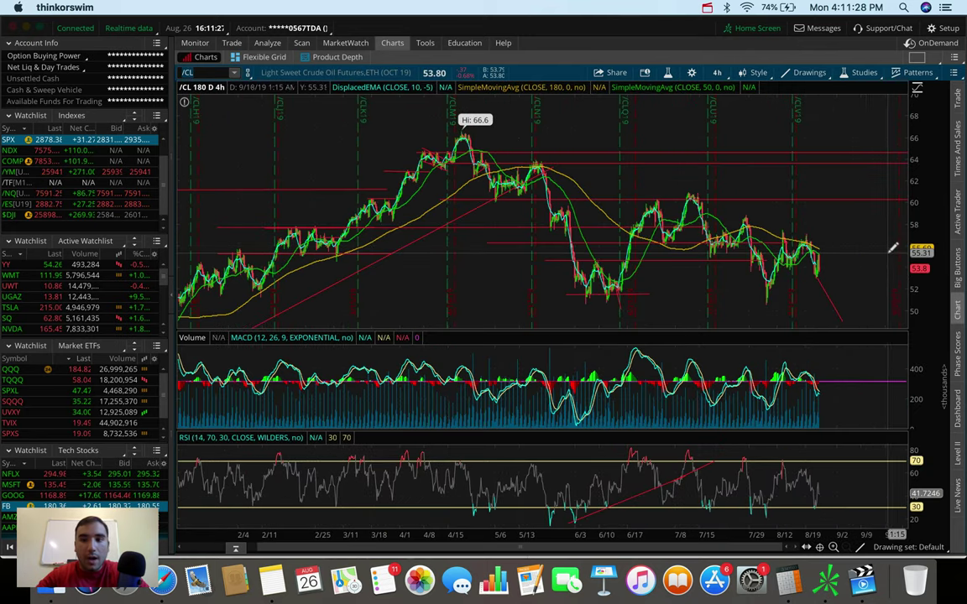
scroll(740, 253, up, 5)
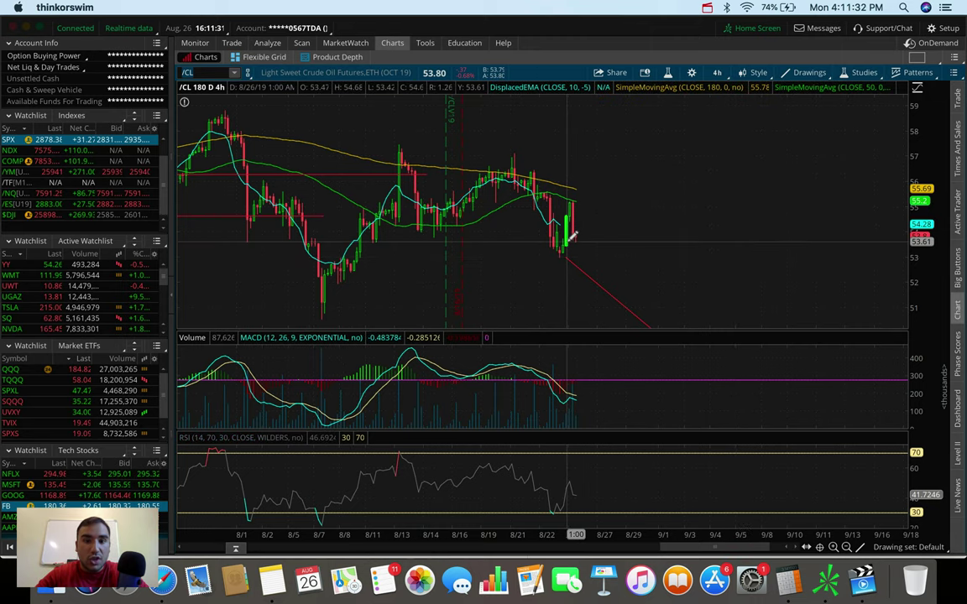
click(717, 73)
click(703, 127)
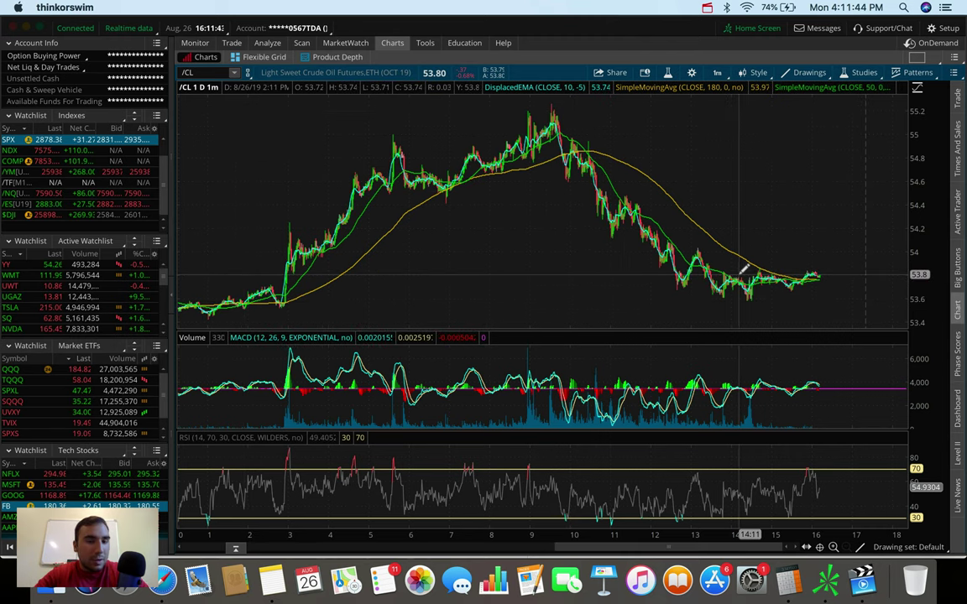
Chart DWT.
click(202, 72)
text(DWT)
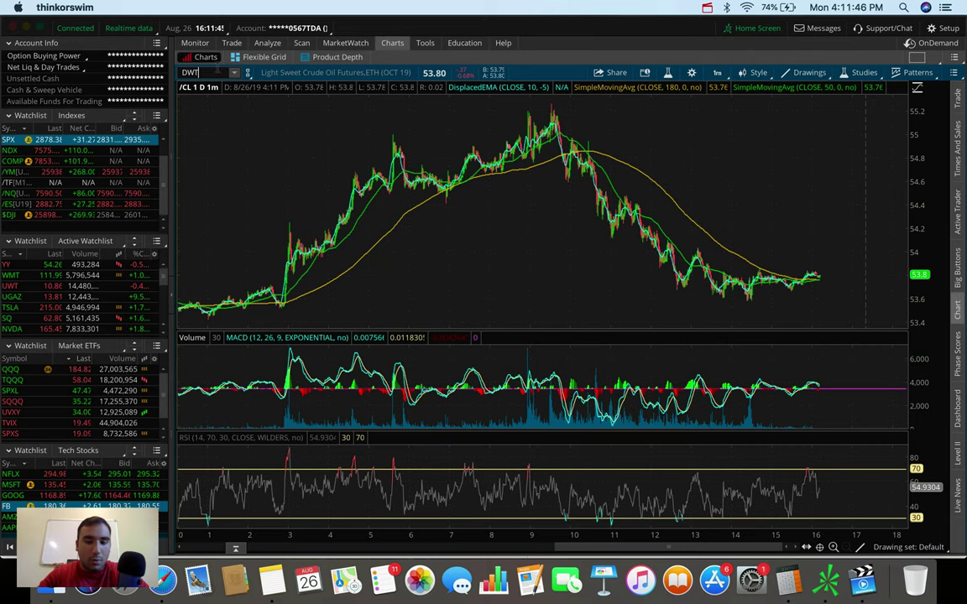
key(Return)
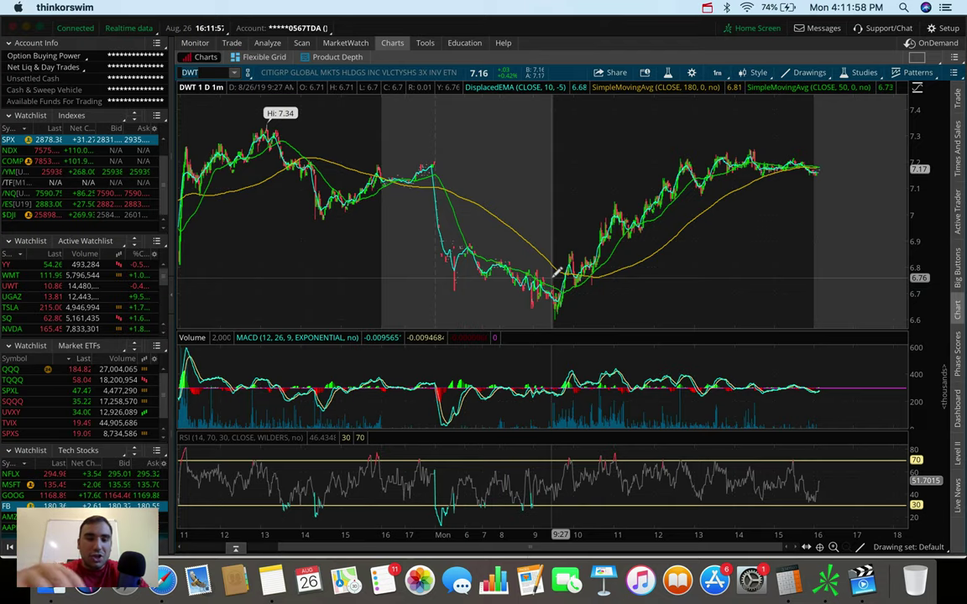
Chart natural gas futures (/NG), then drag UGAZ from the Active Watchlist onto the chart.
text(/NG)
key(Return)
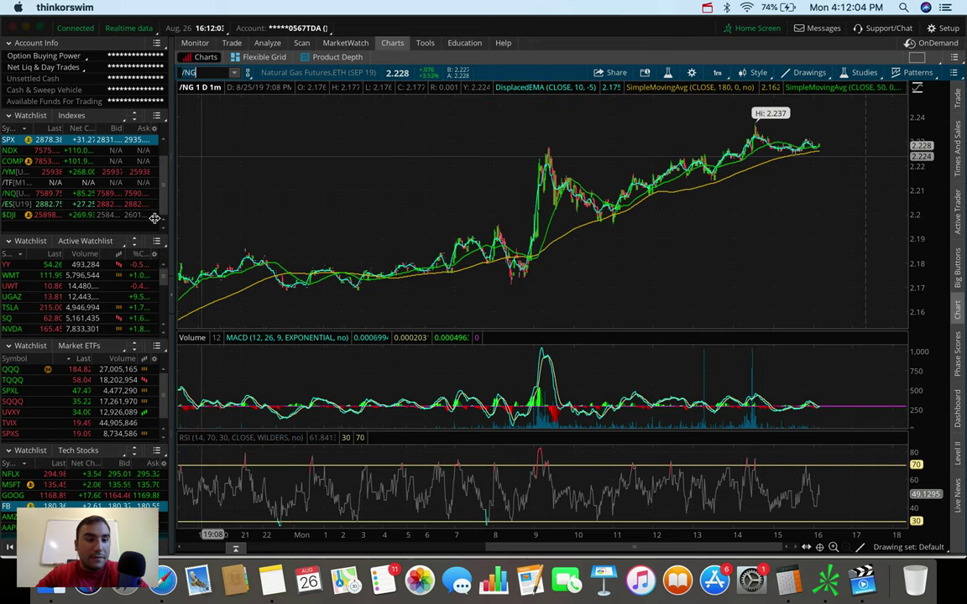
click(68, 296)
drag(67, 297, 679, 265)
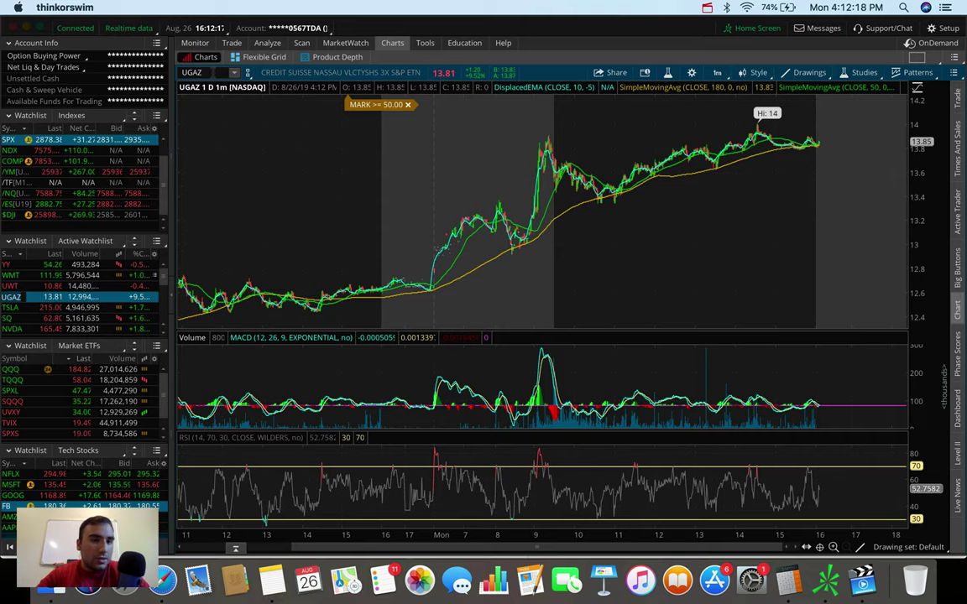
Chart silver futures (/SI) on a 180 D : 4h time frame, then switch the symbol to USLV.
text(/)
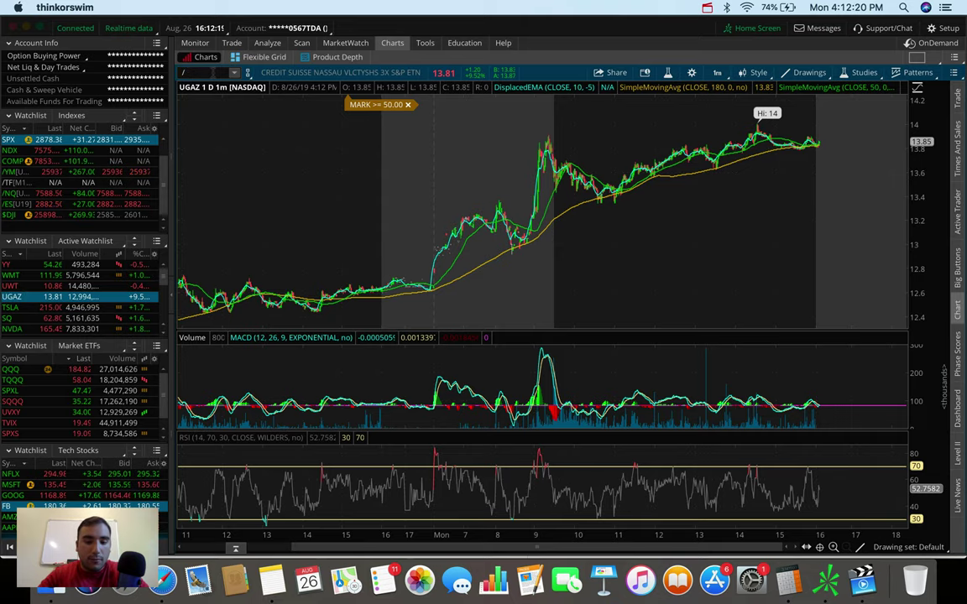
text(SI)
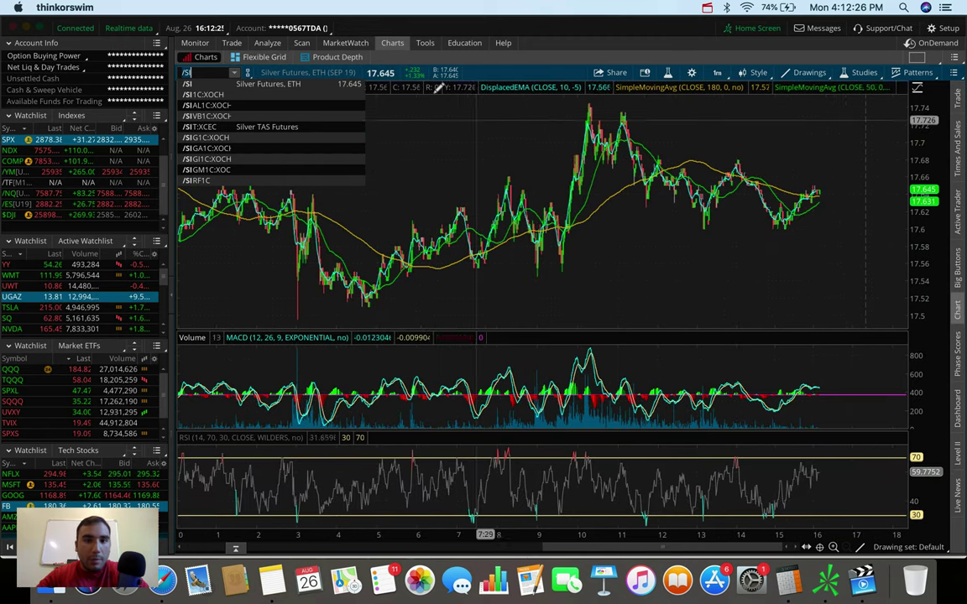
click(717, 74)
click(681, 228)
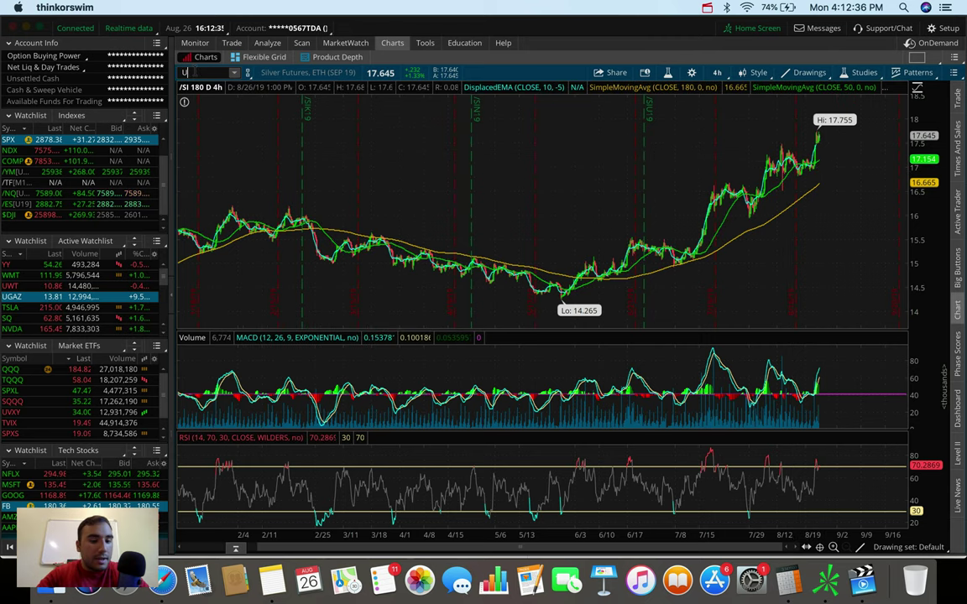
text(USLV)
key(Return)
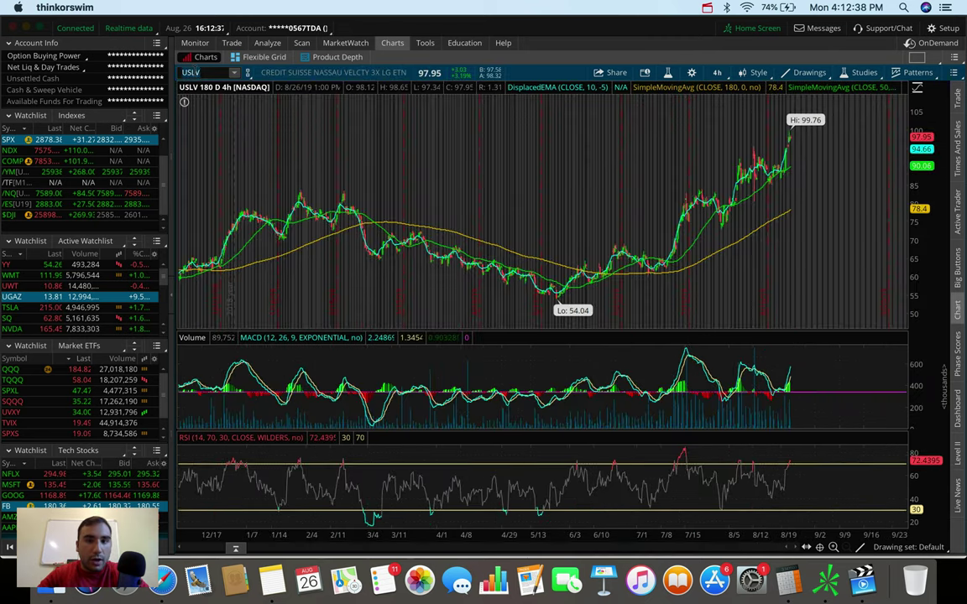